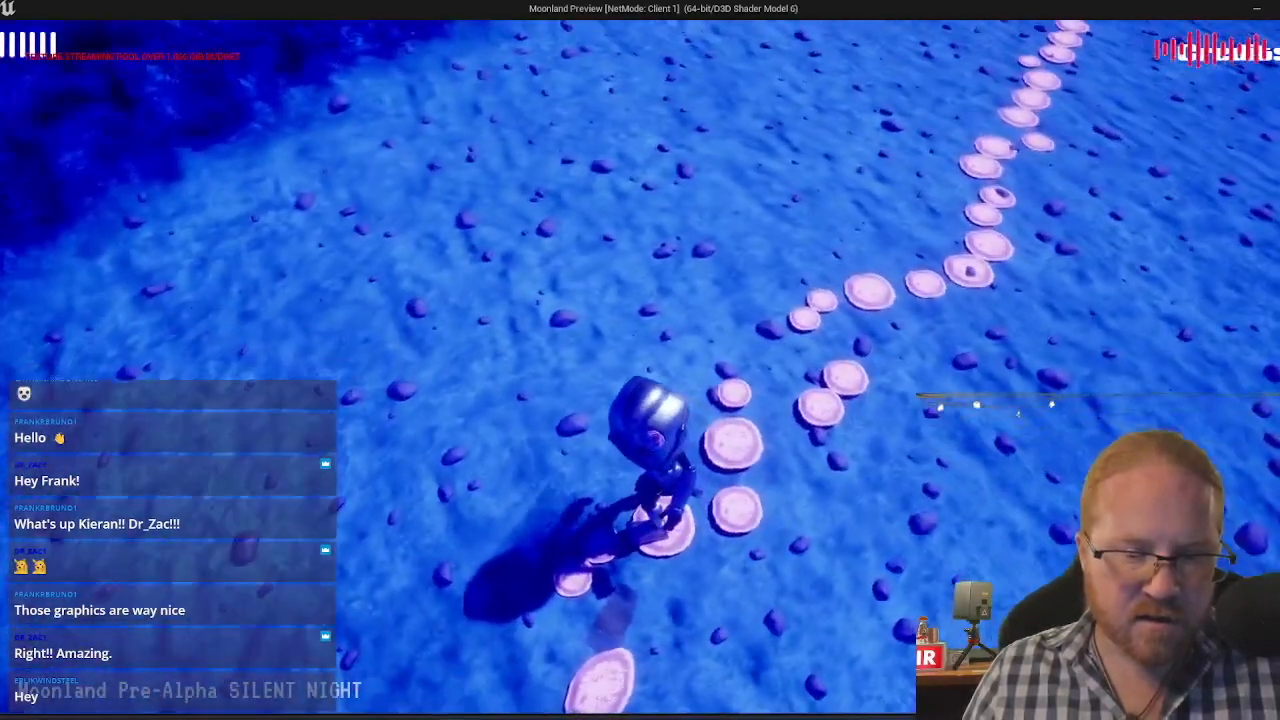
Step: Walk the character along the stepping-stone path in the play preview, end the preview and view the path in the editor
key(w)
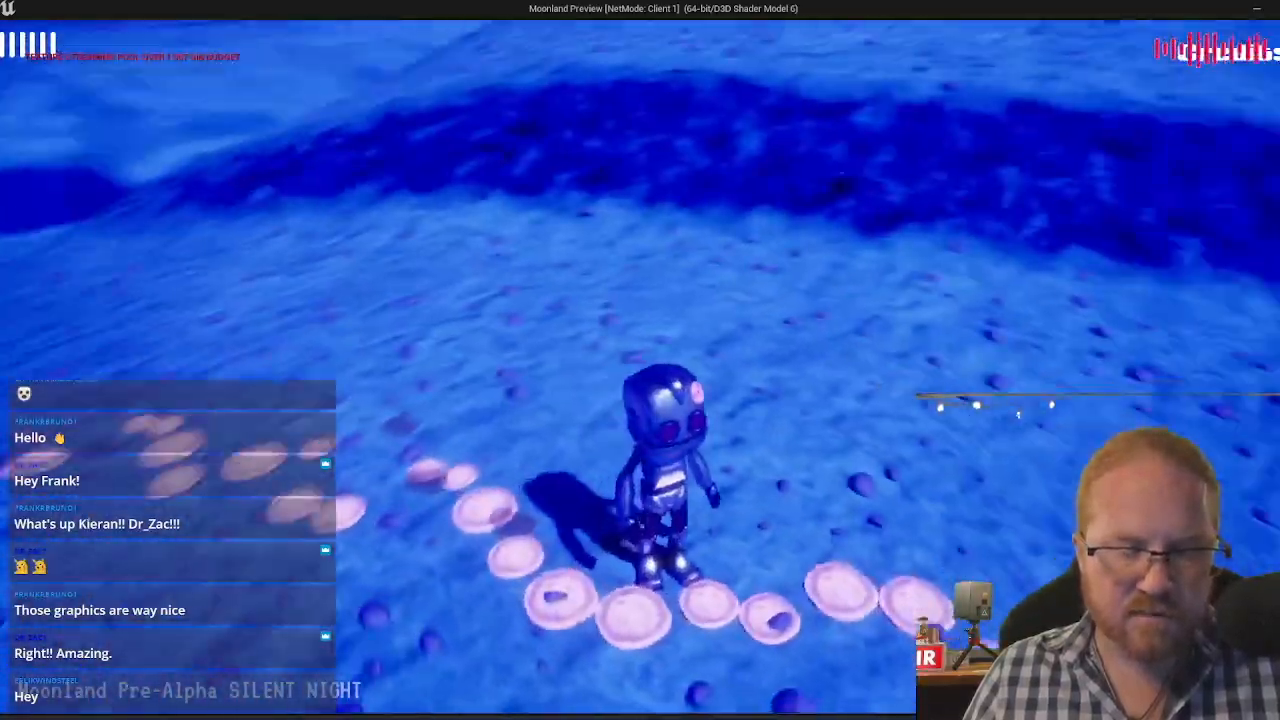
key(Escape)
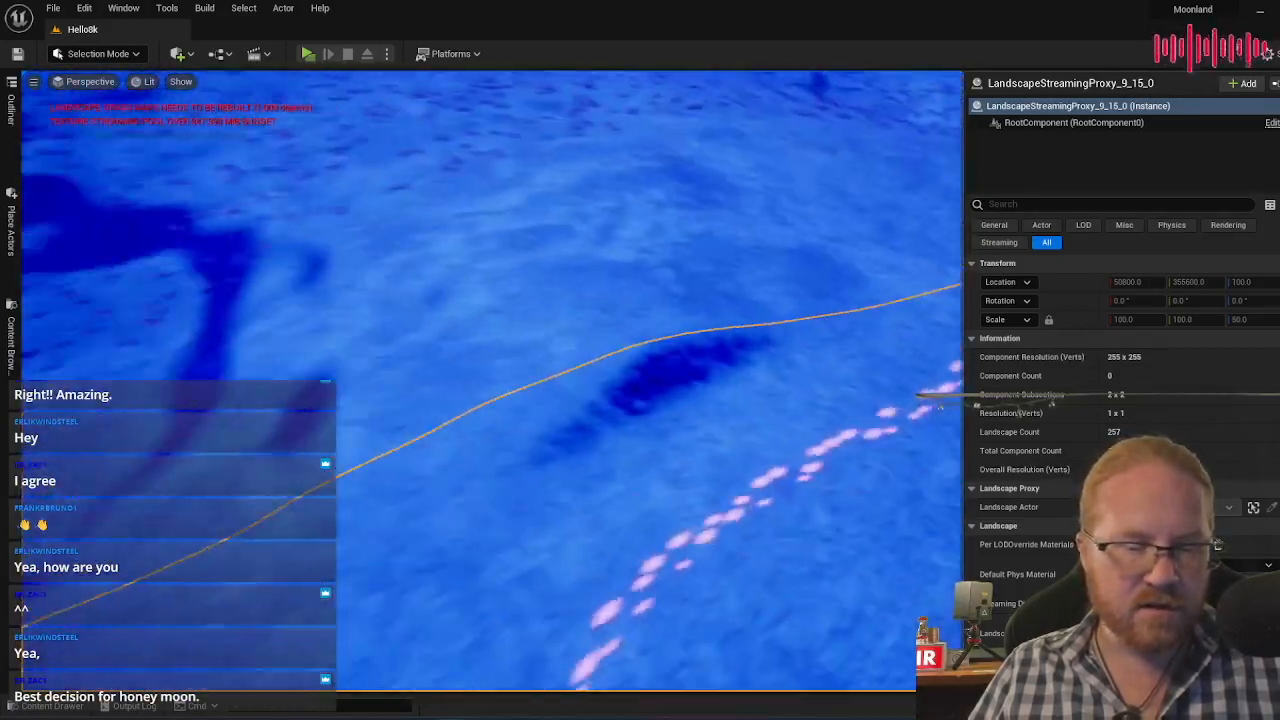
mouse_move(492, 380)
right_down()
mouse_move(750, 425)
mouse_move(480, 310)
mouse_move(520, 200)
mouse_move(510, 380)
right_up()
right_drag(297, 177, 340, 225)
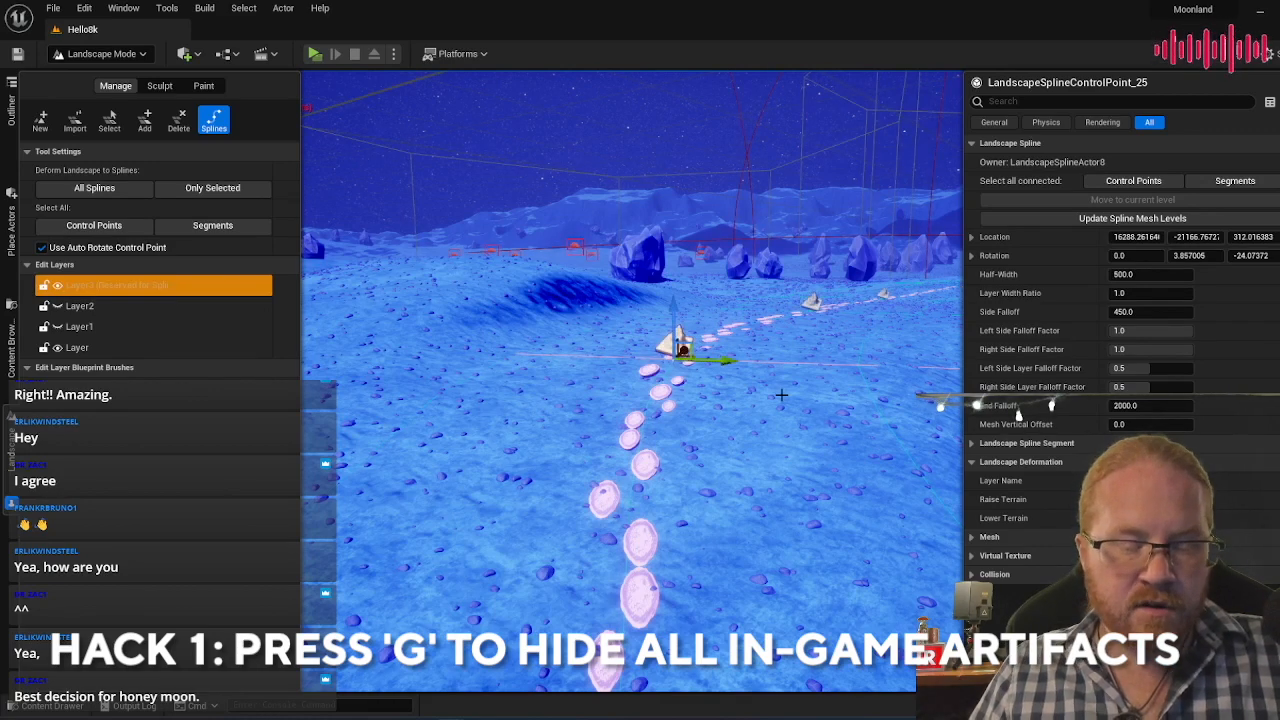
Step: Hide the editor icons and spline overlays with Game View to inspect the path, and show them again
key(g)
right_drag(726, 408, 920, 340)
key(g)
Step: Move the selected landscape spline control point along the path to about X 15910, Y -20998, Z 284
right_drag(638, 413, 955, 365)
right_drag(638, 414, 647, 181)
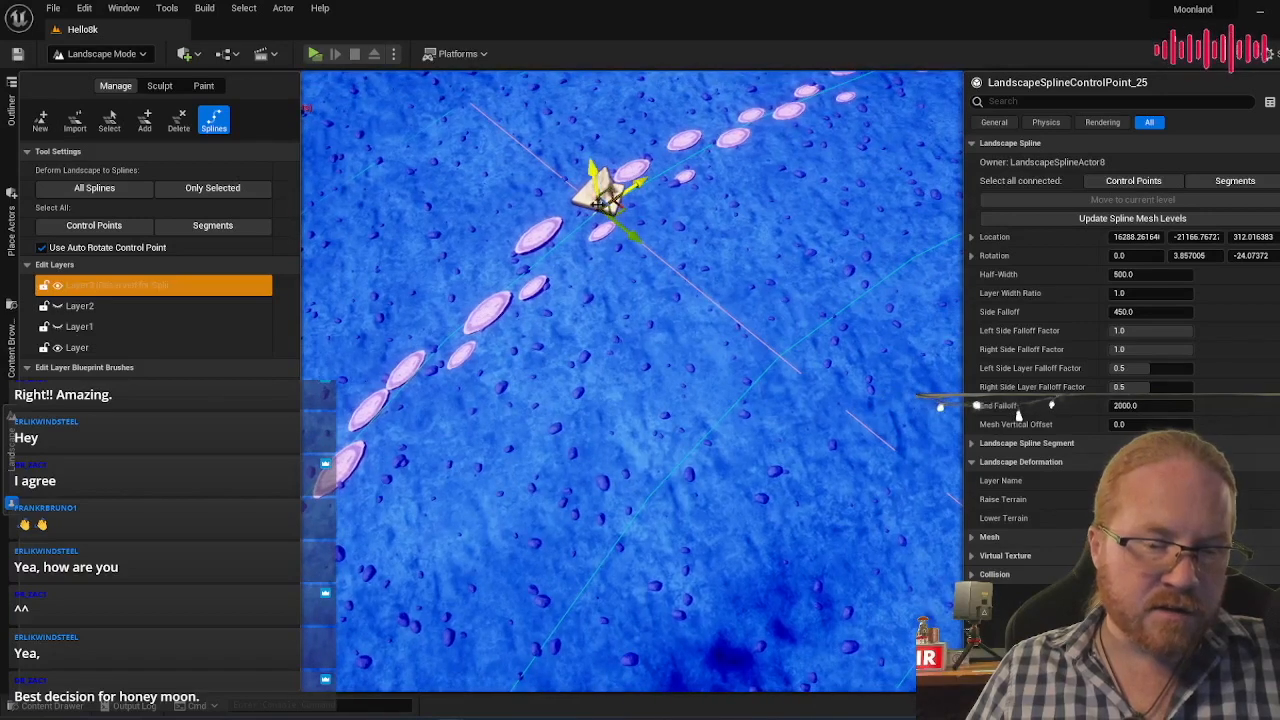
drag(627, 191, 466, 299)
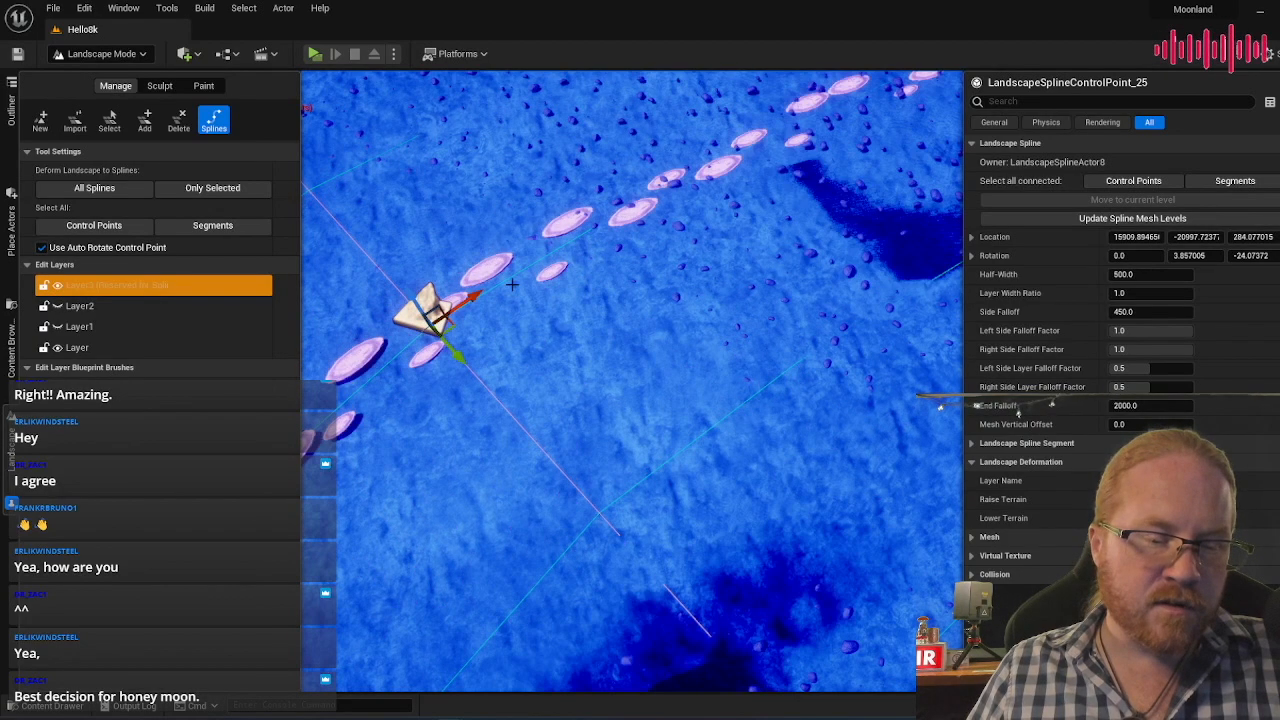
right_drag(470, 299, 775, 270)
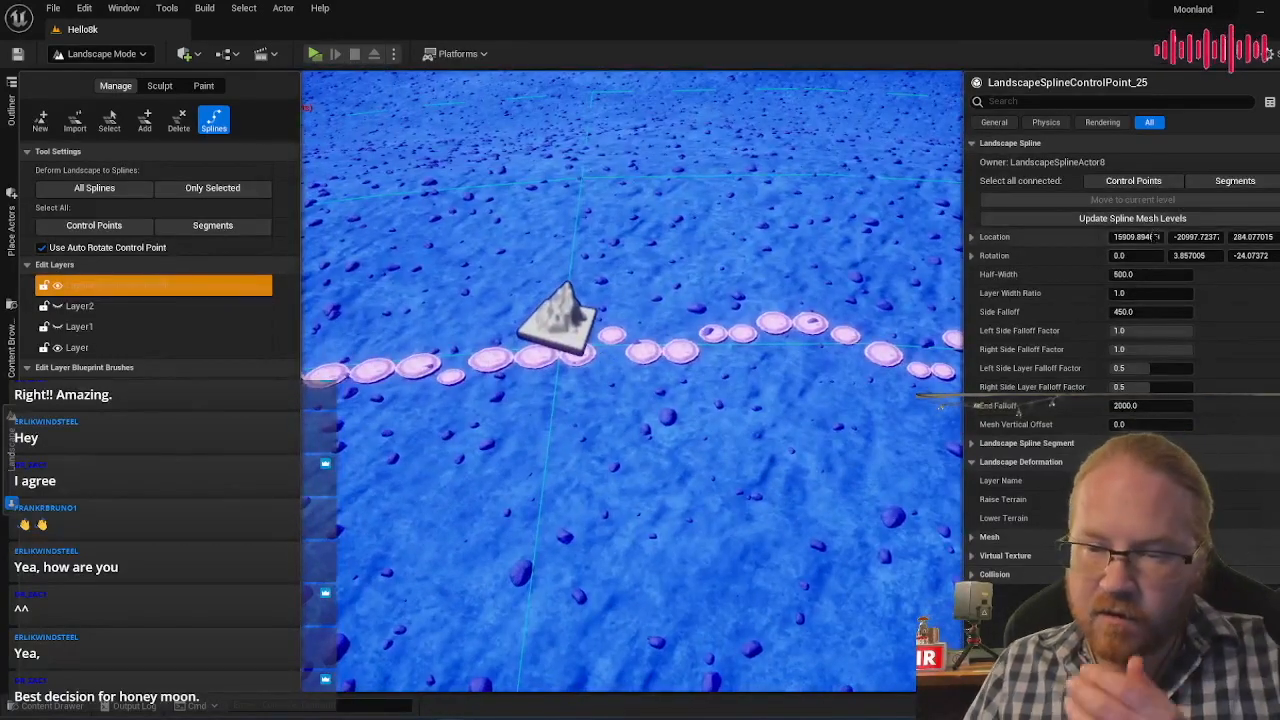
Step: Select all connected spline segments and try an X scale of 1.0 for the spline mesh at index 1
click(1138, 183)
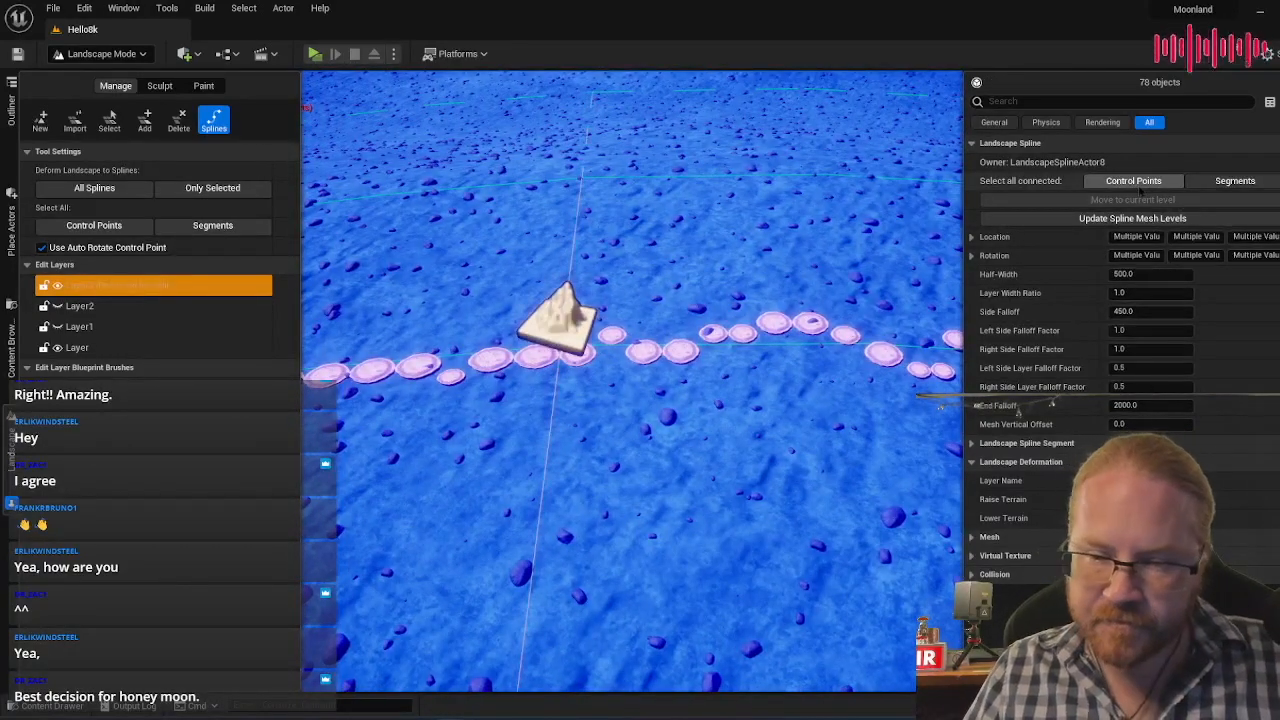
click(1240, 182)
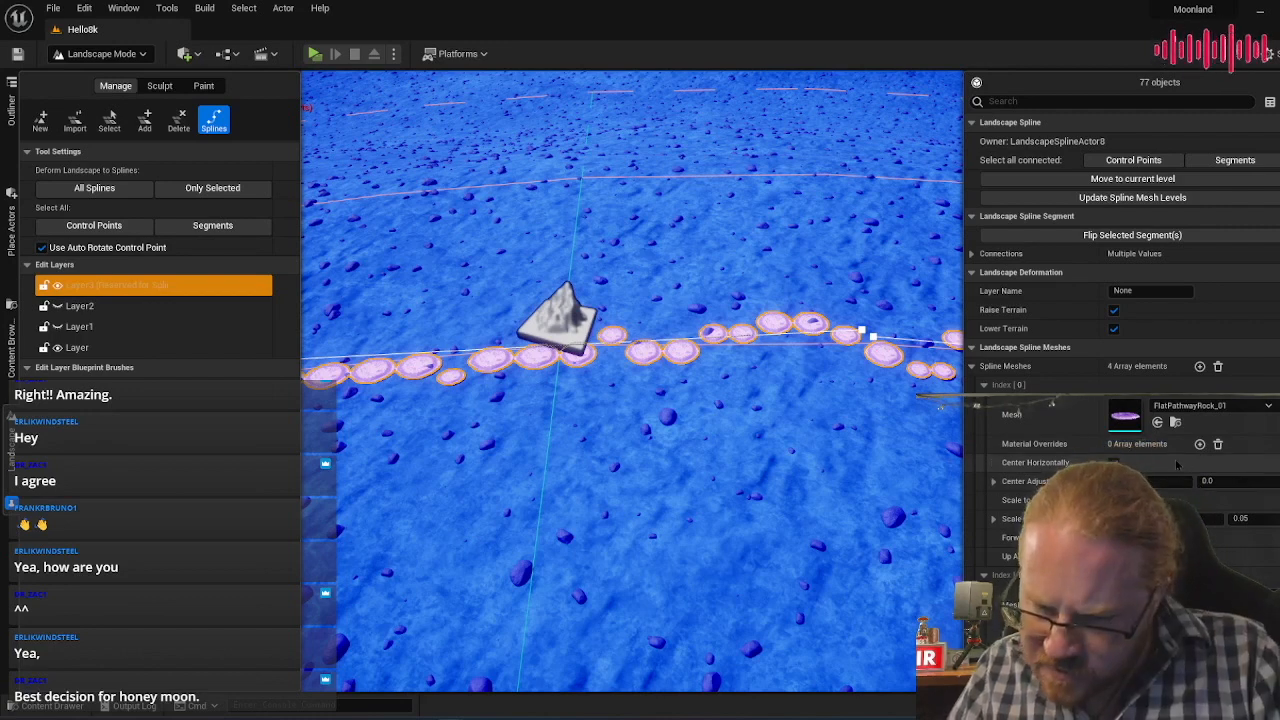
scroll(1177, 463, down, 5)
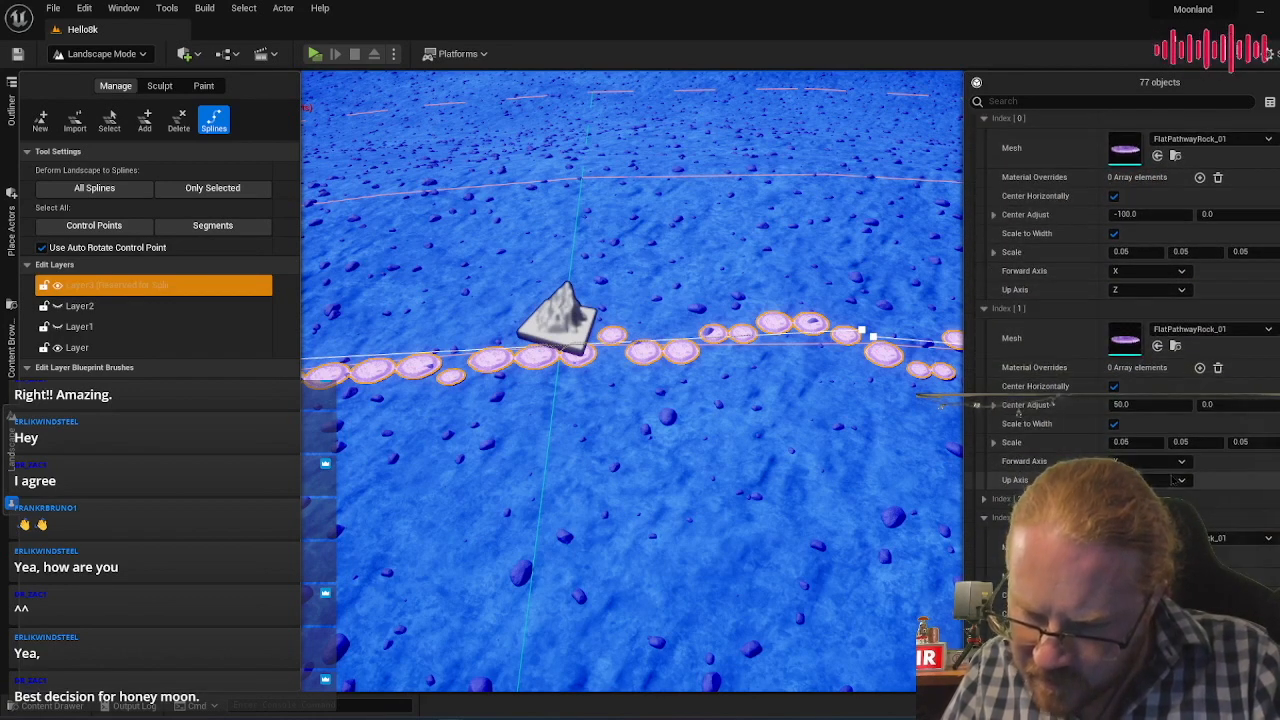
click(1135, 442)
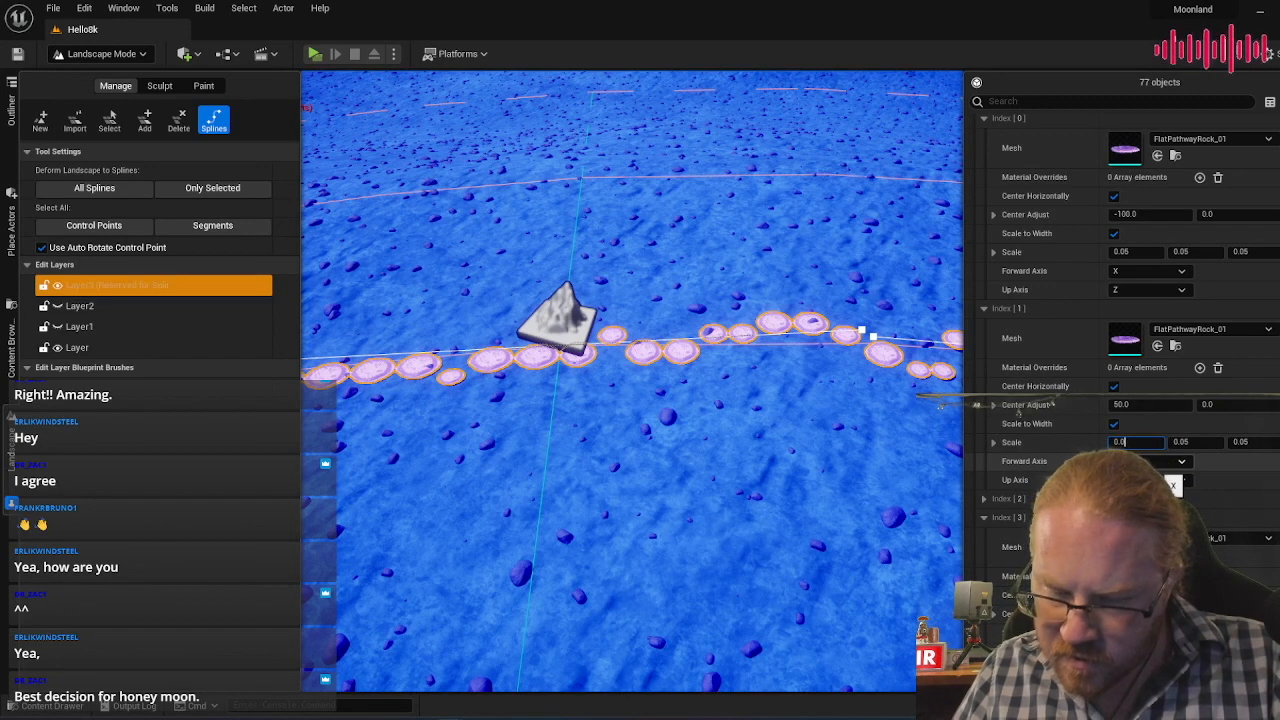
text(0.1)
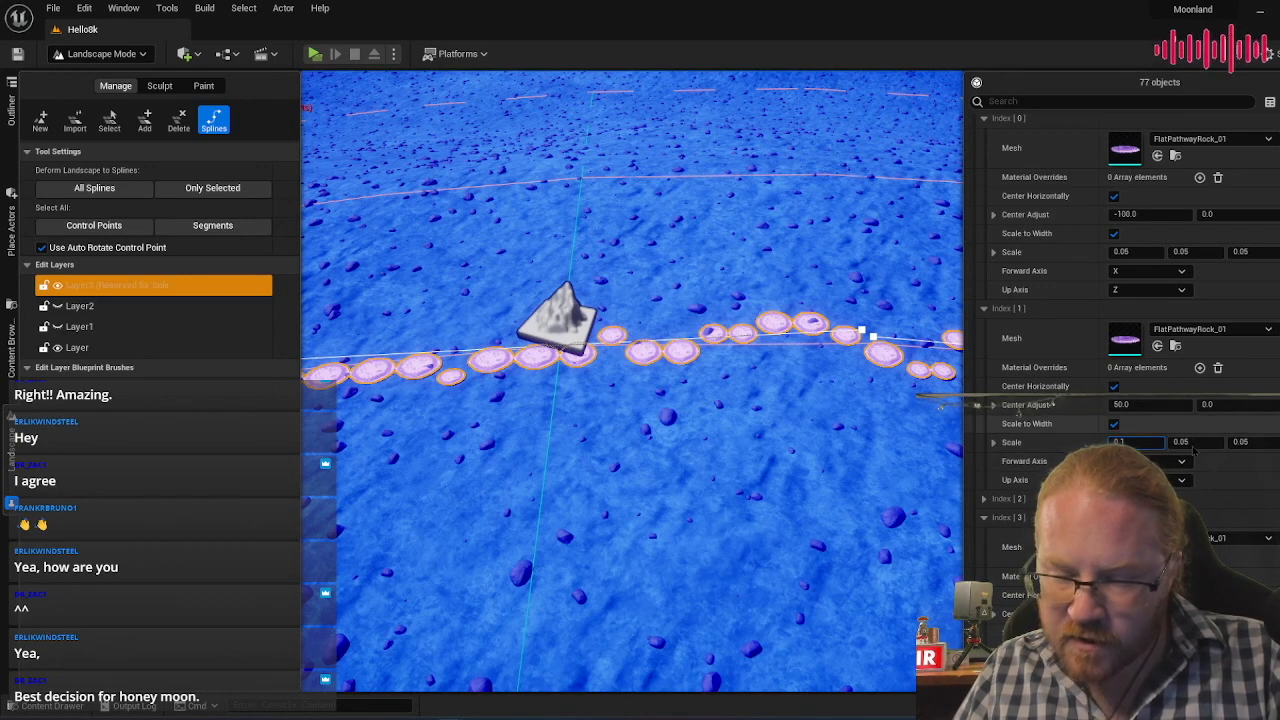
key(Tab)
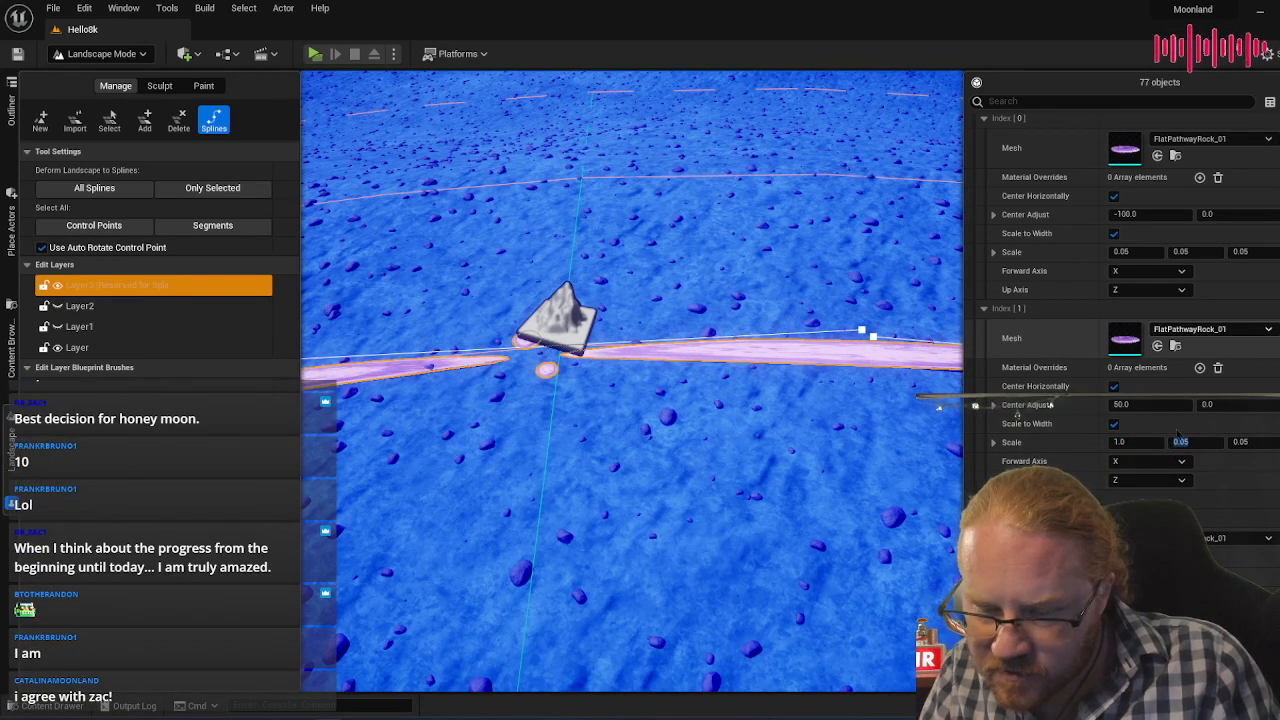
Step: Undo the latest scale changes on the path's spline meshes
scroll(1180, 497, down, 1)
key(ctrl+z)
key(ctrl+z)
key(ctrl+z)
key(ctrl+z)
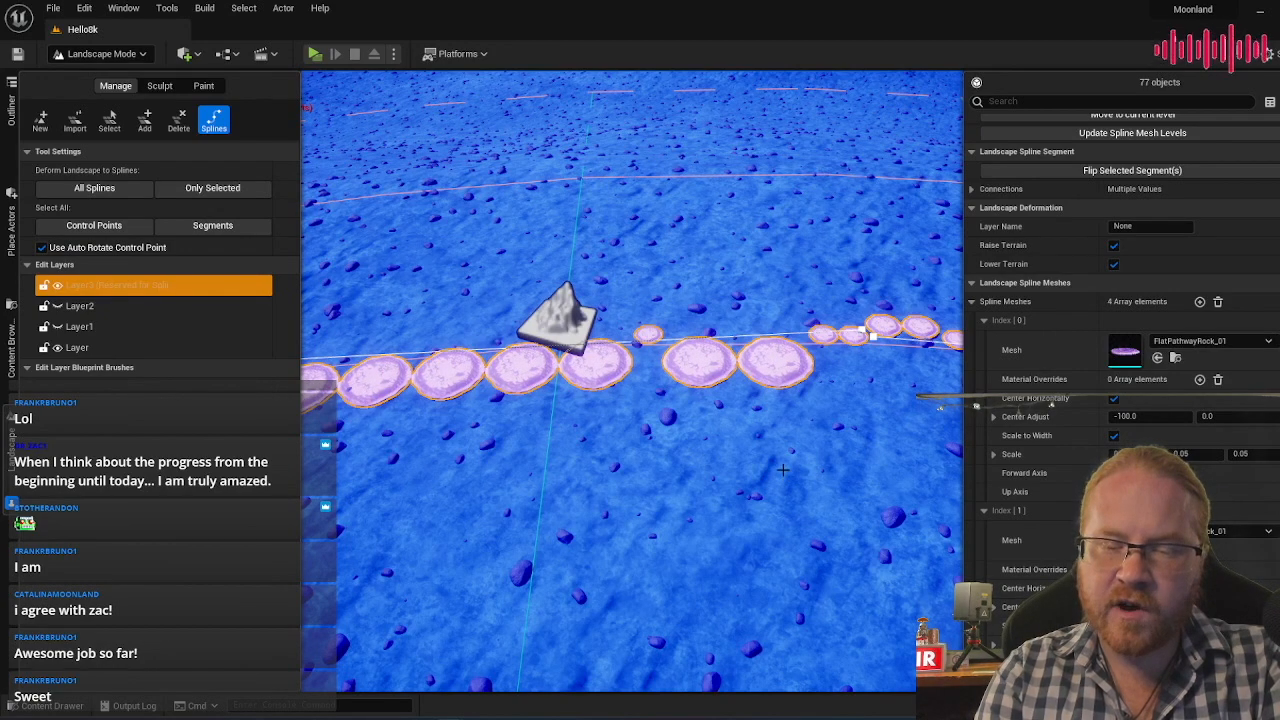
Step: Test the enlarged stepping stones by running the character over them in the play preview
right_drag(634, 434, 393, 454)
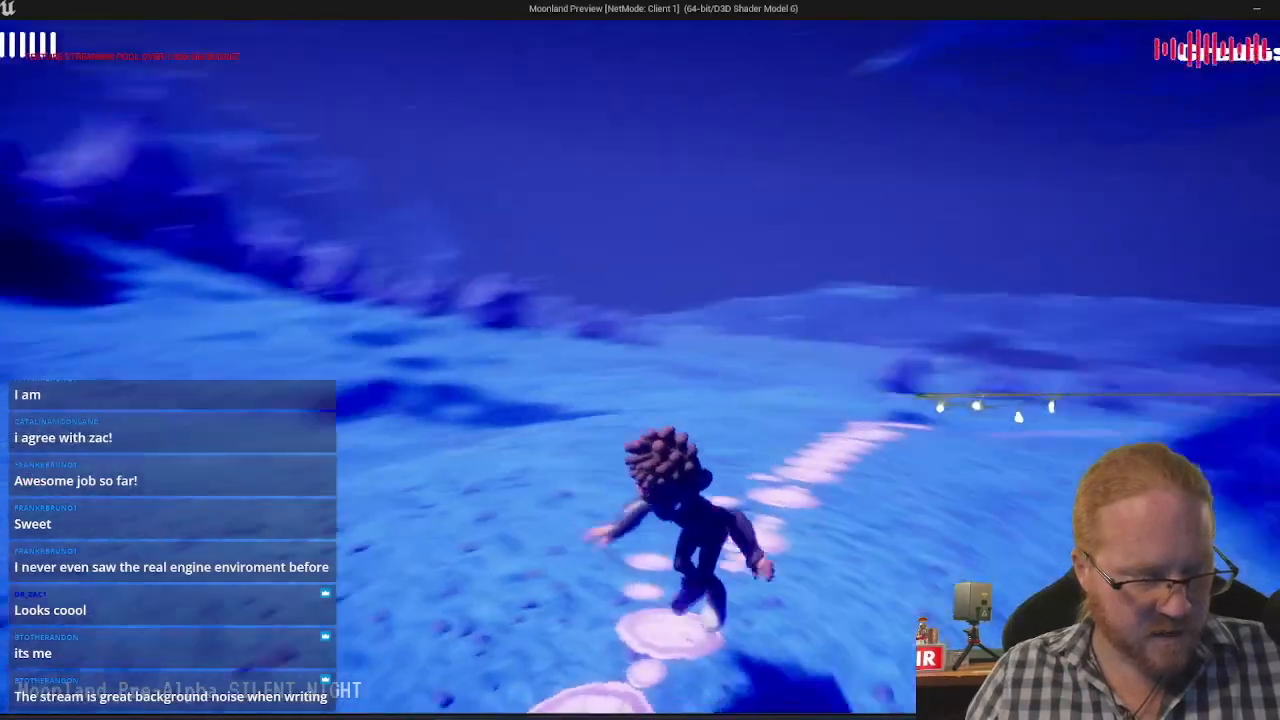
key(w)
key(s)
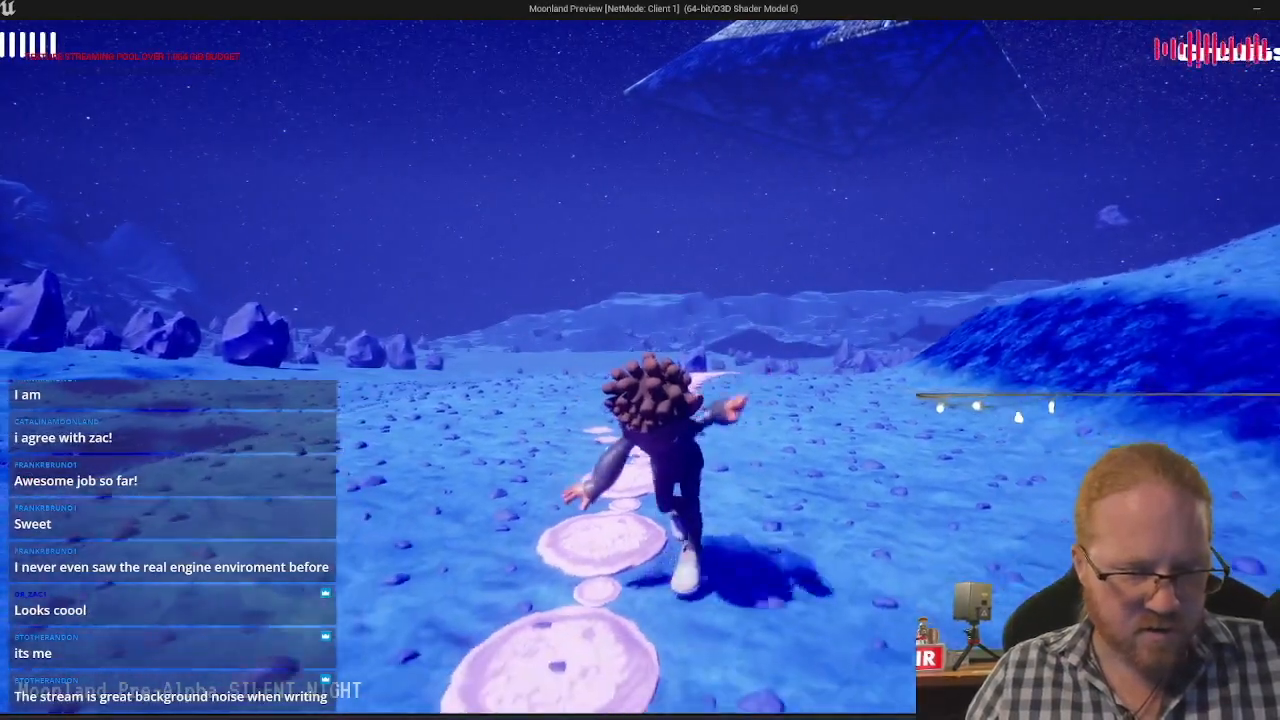
key(s)
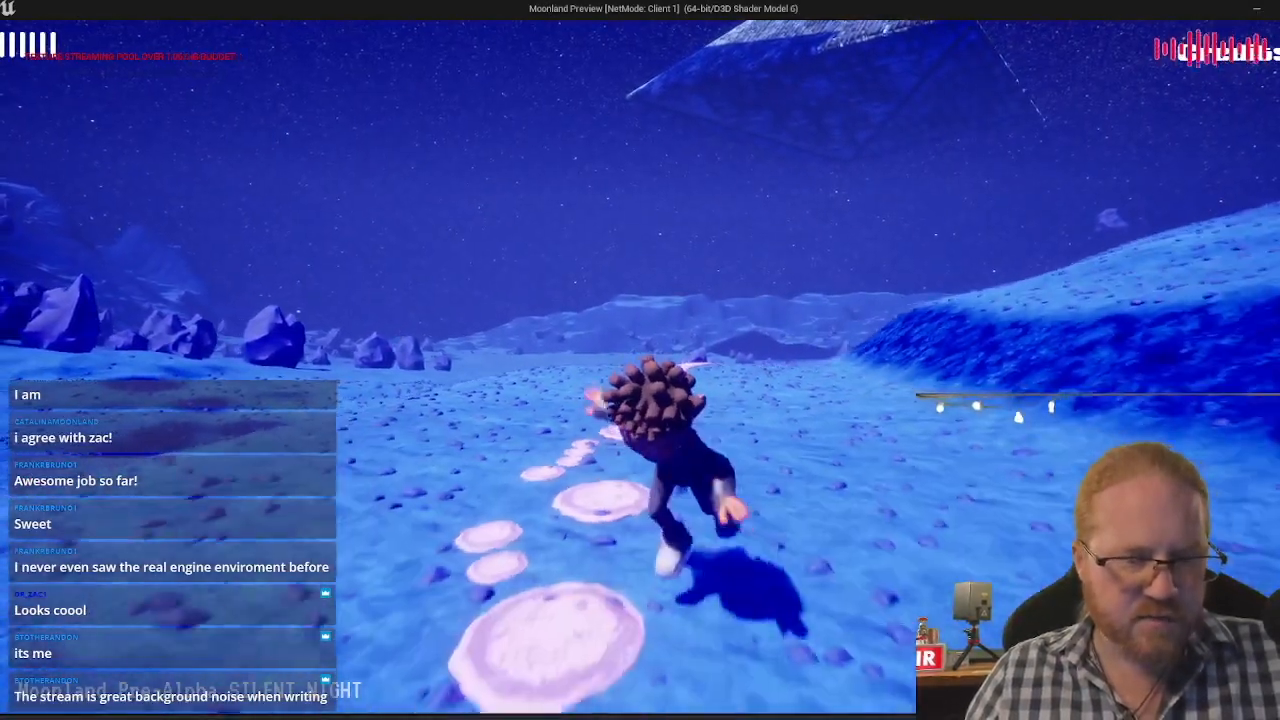
key(s)
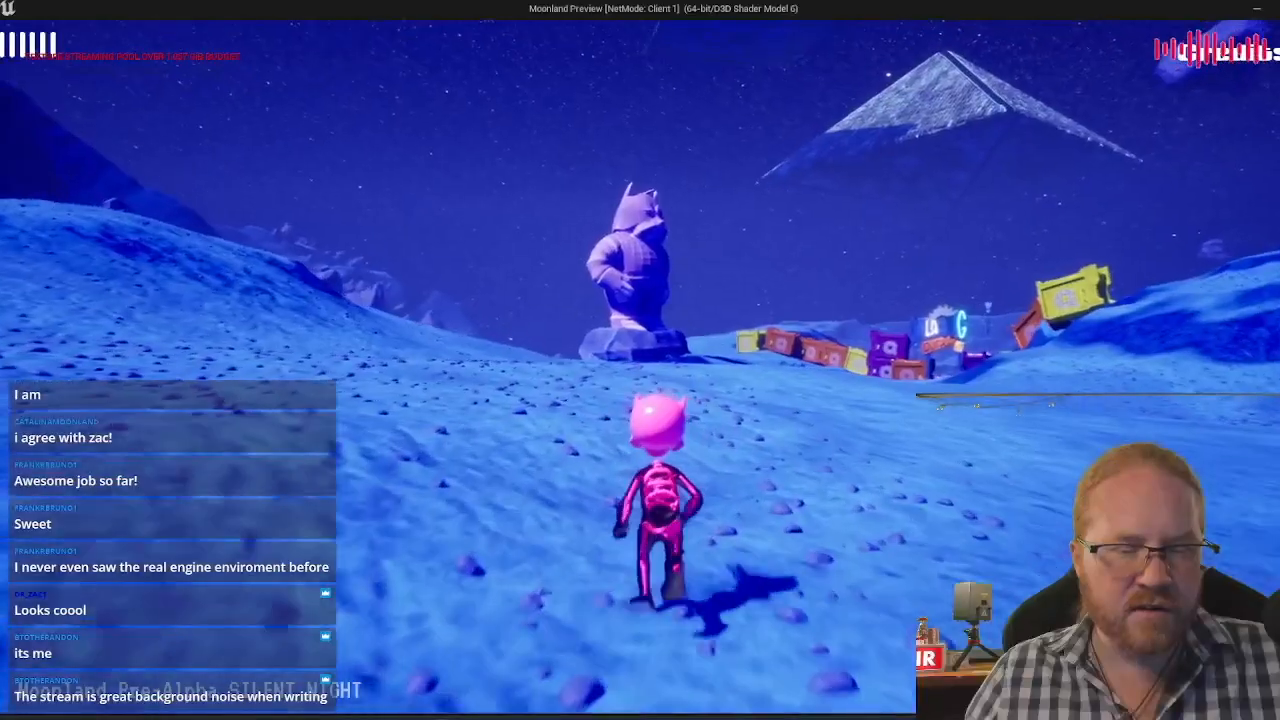
Step: Run the character towards the statue and along the winding stepping-stone path to check its look, and end the play preview
key(w)
key(w)
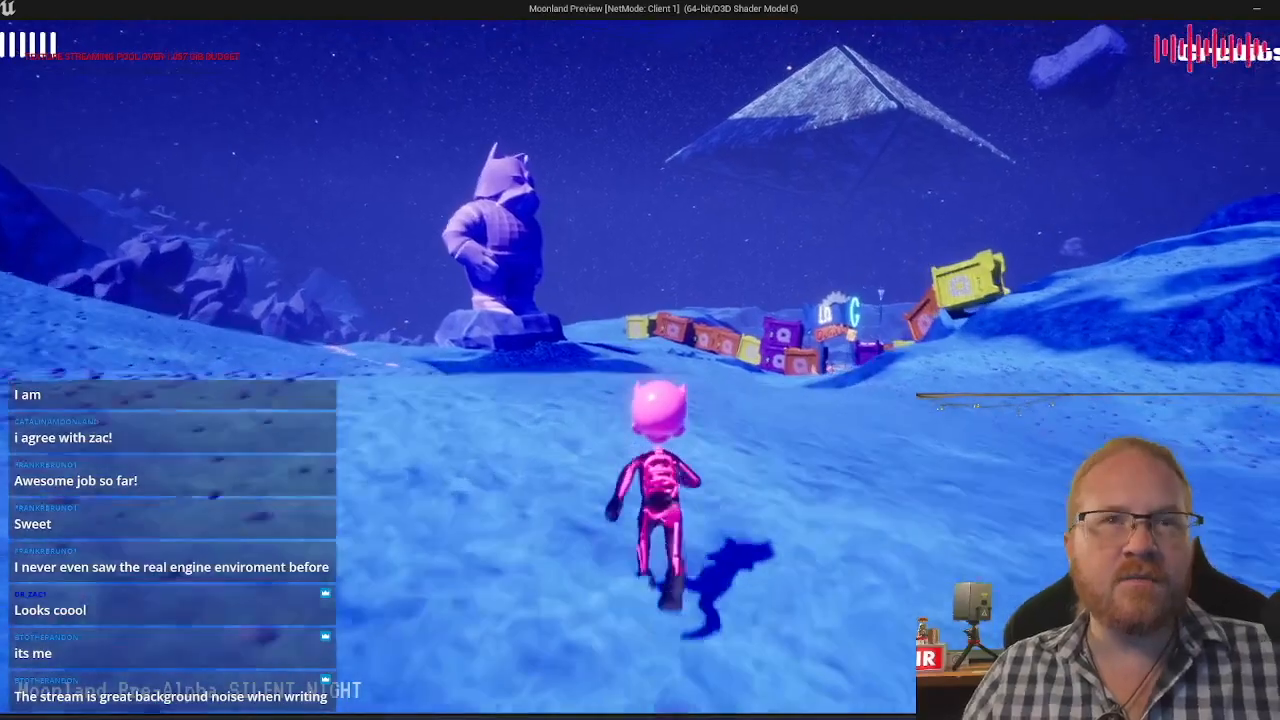
key(w)
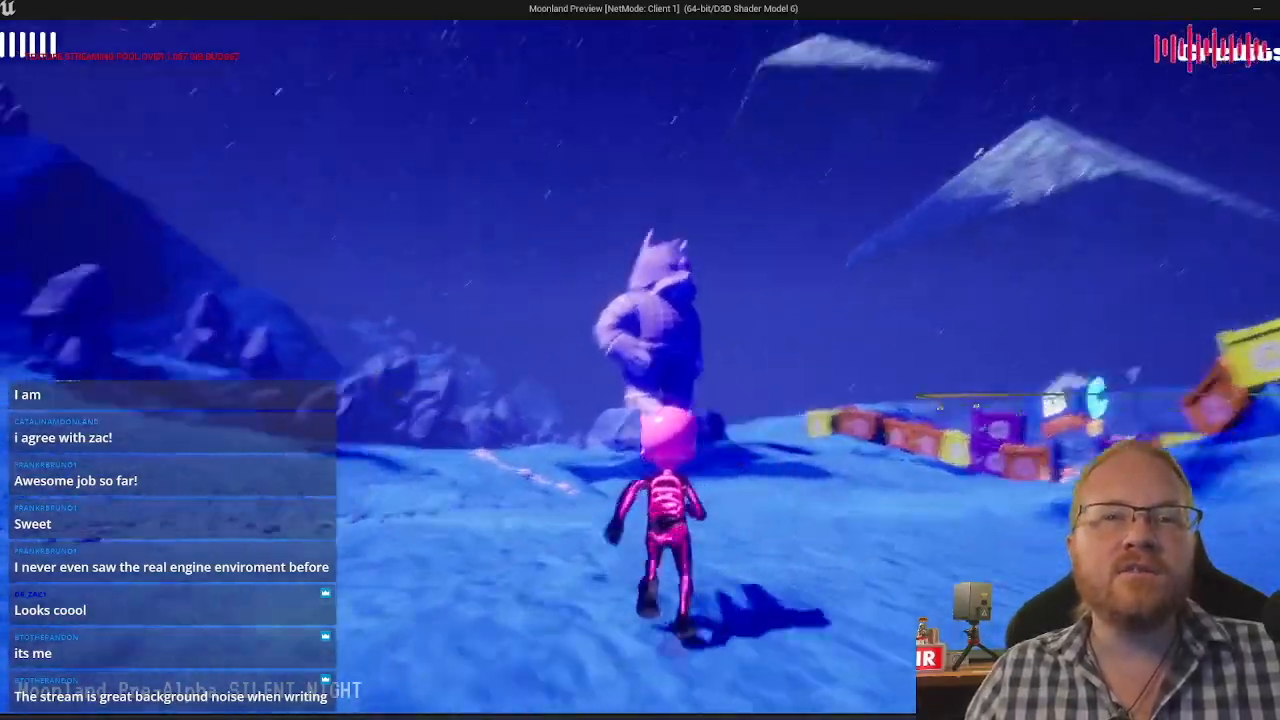
key(w)
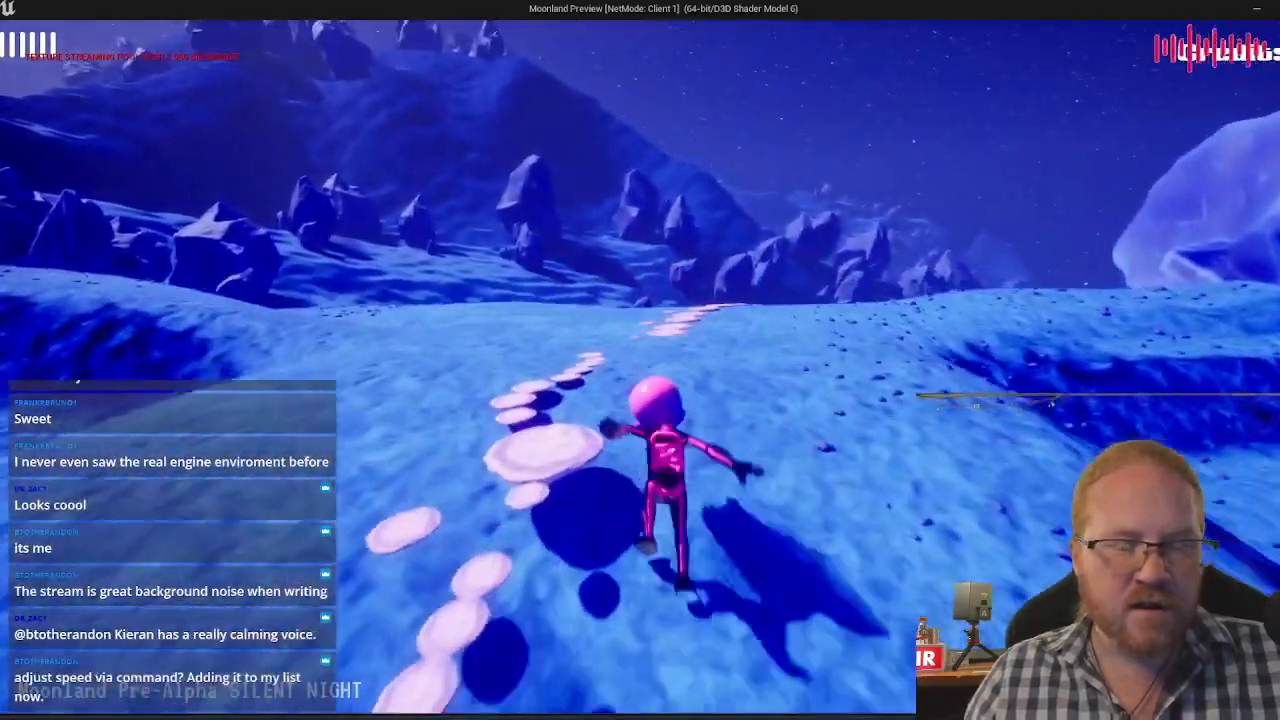
key(w)
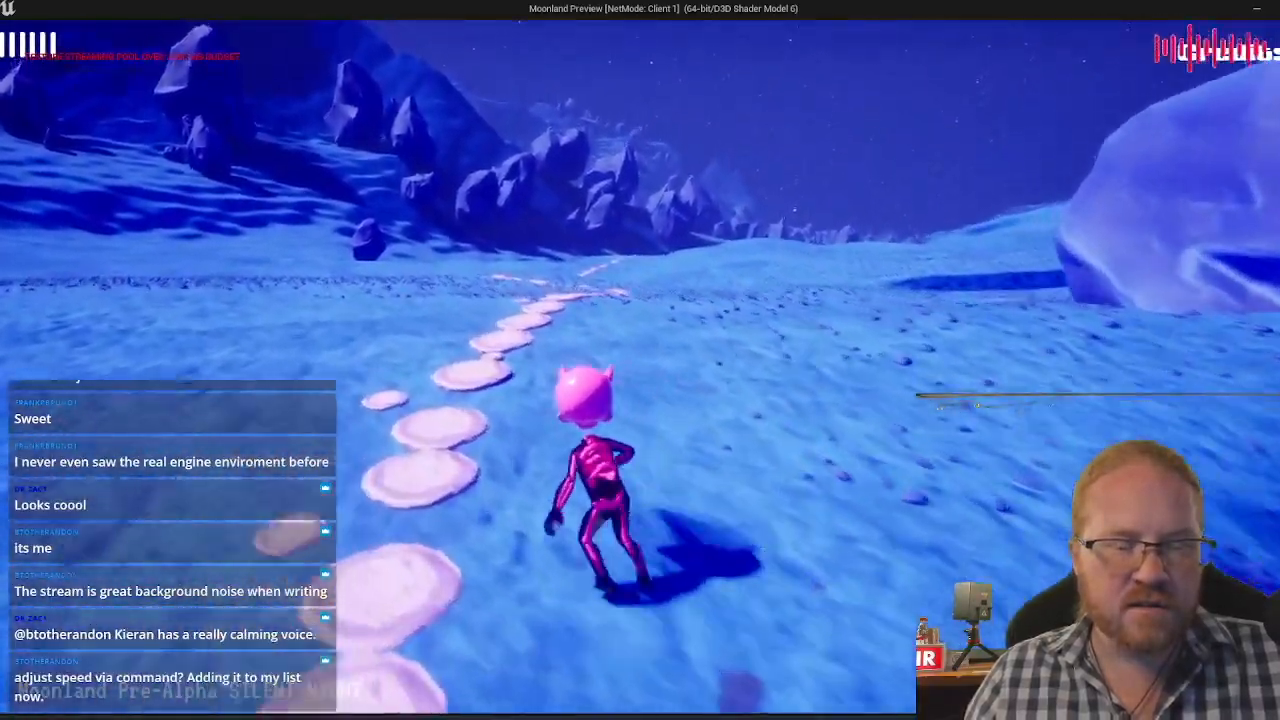
key(w)
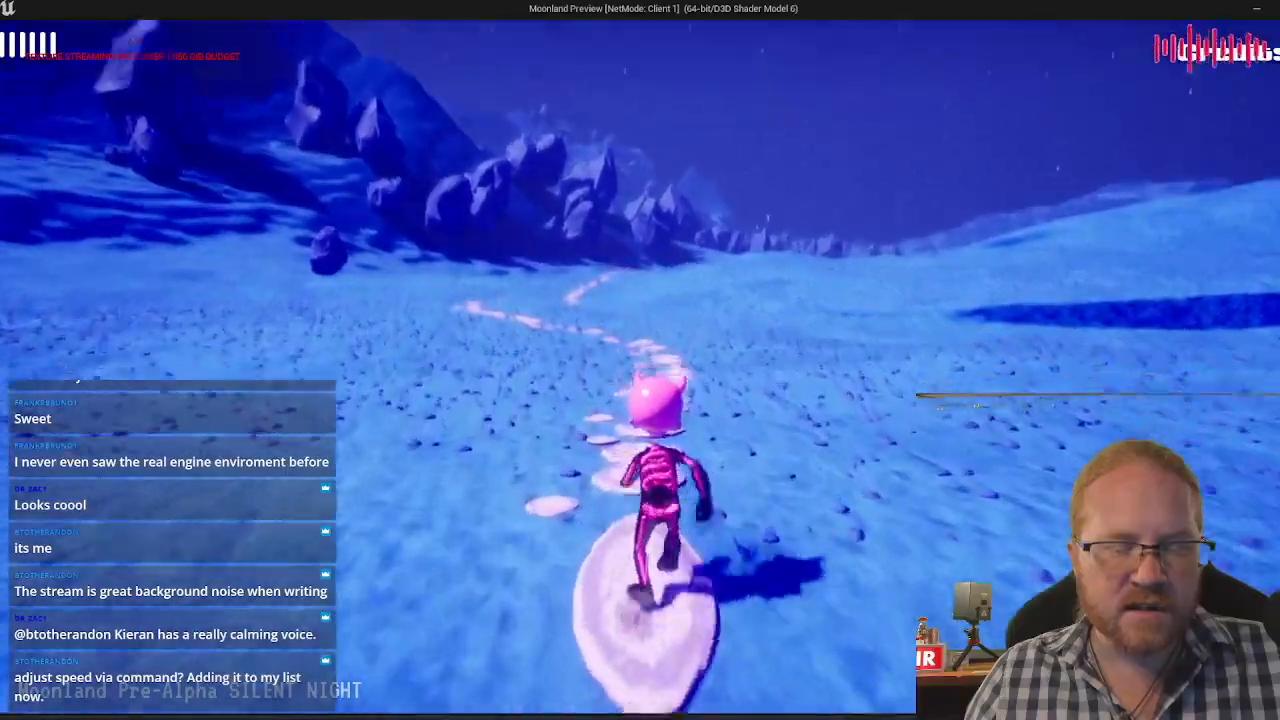
key(w)
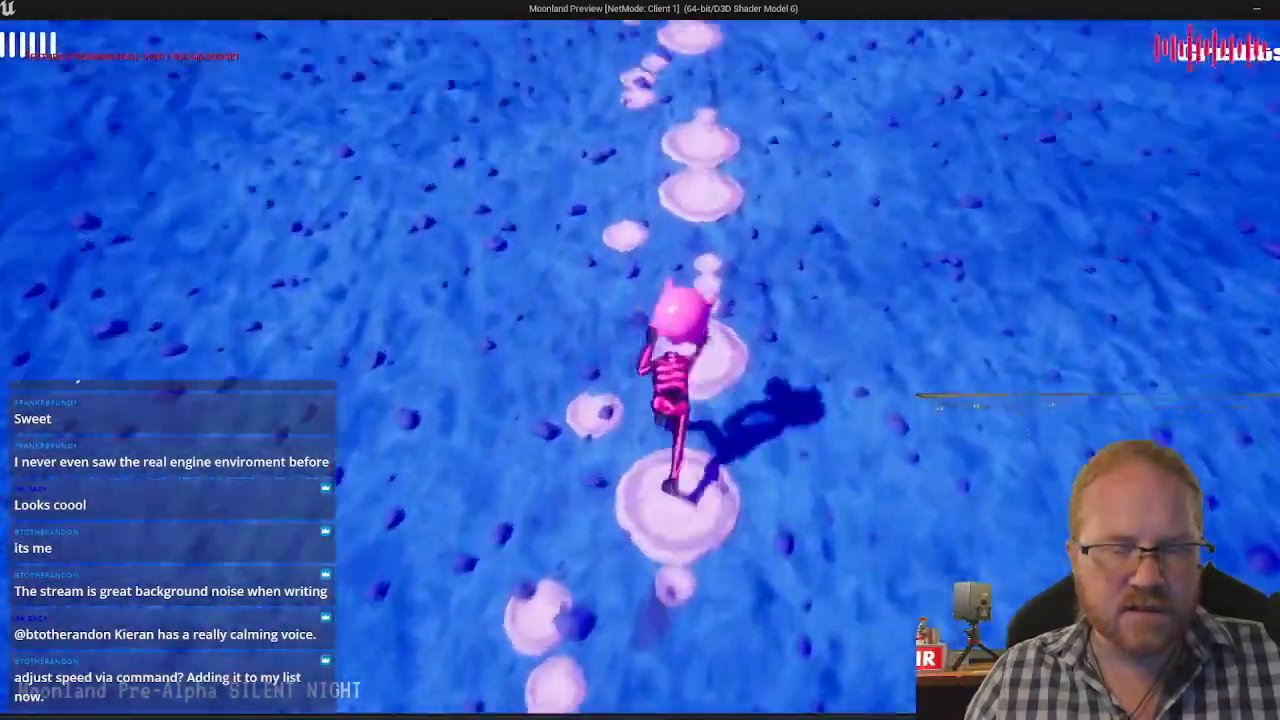
key(w)
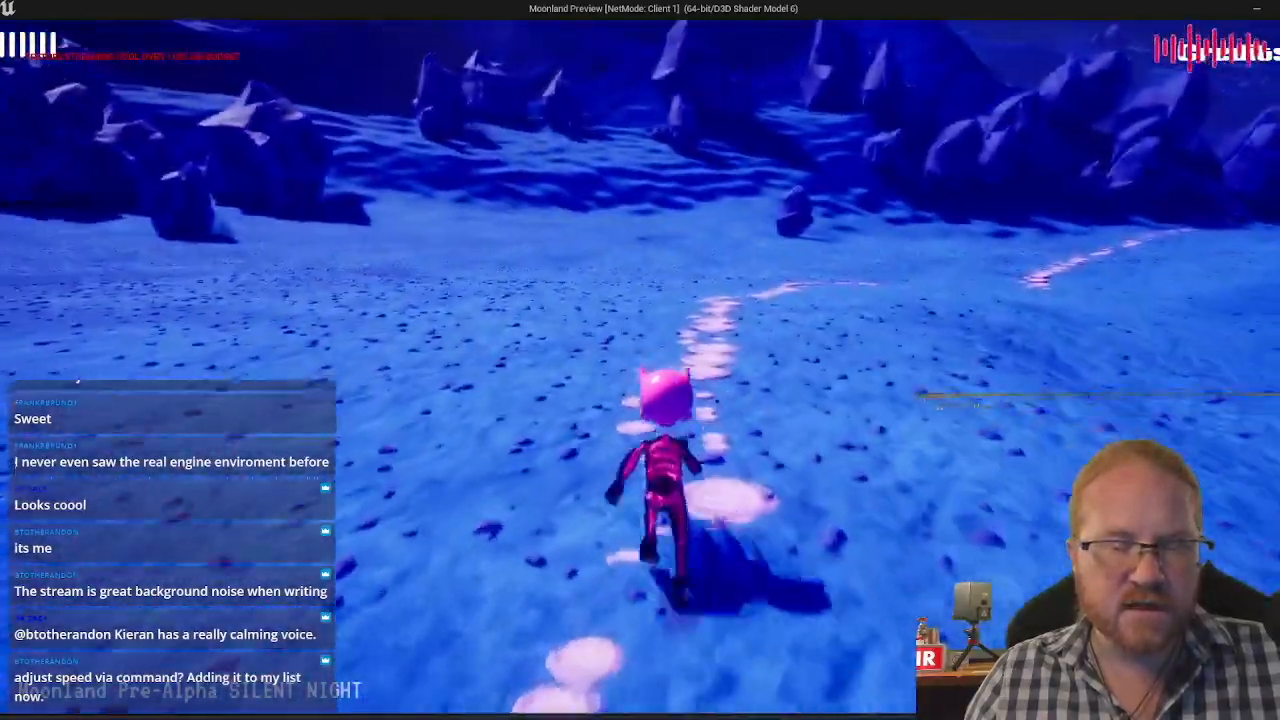
key(w)
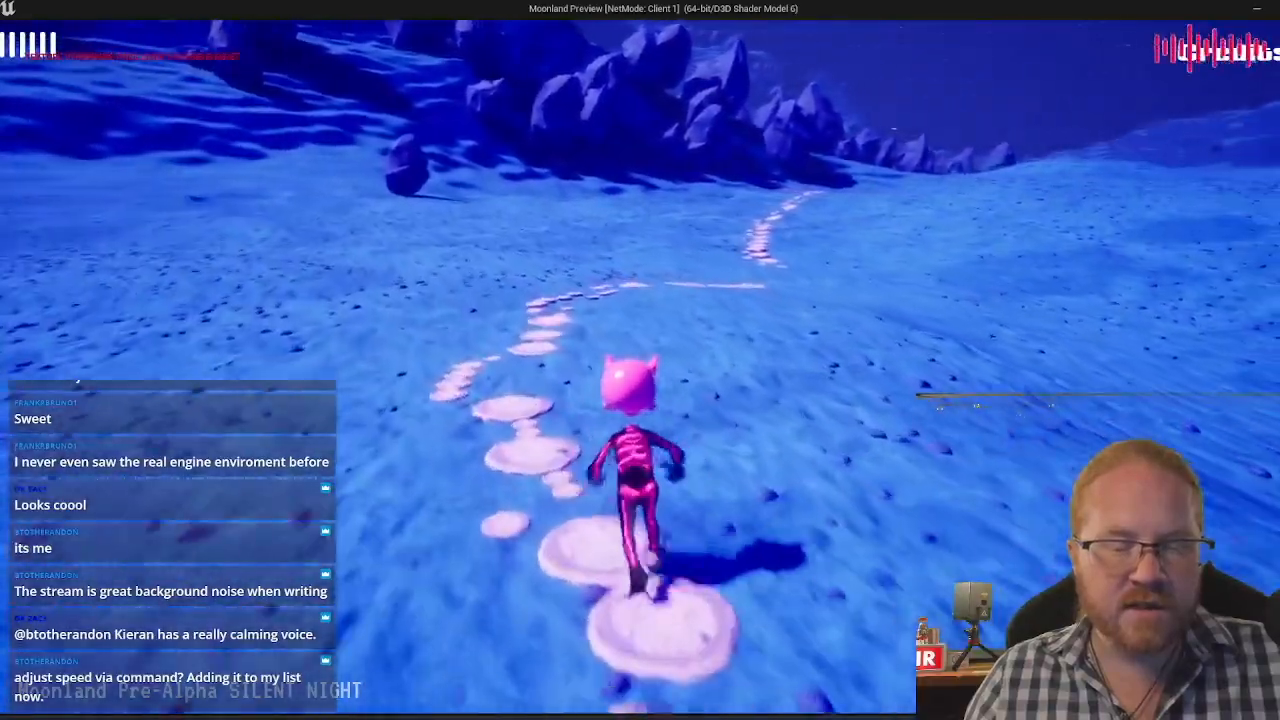
key(w)
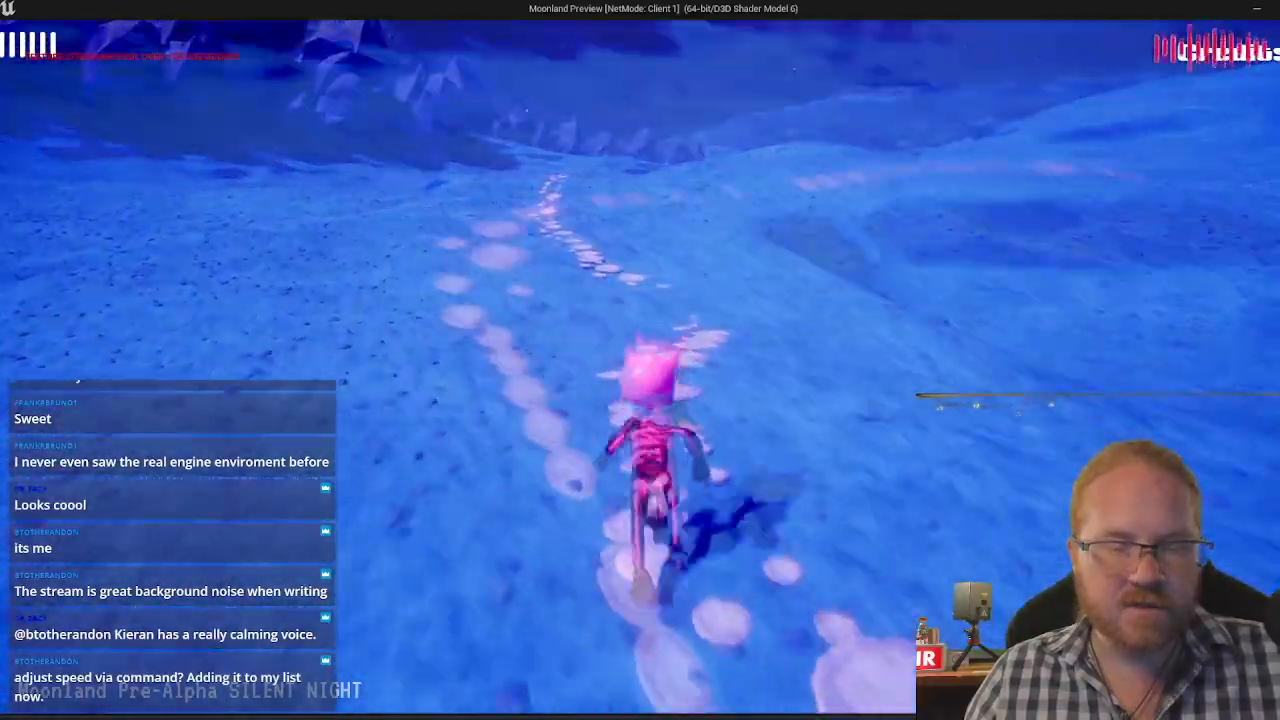
key(w)
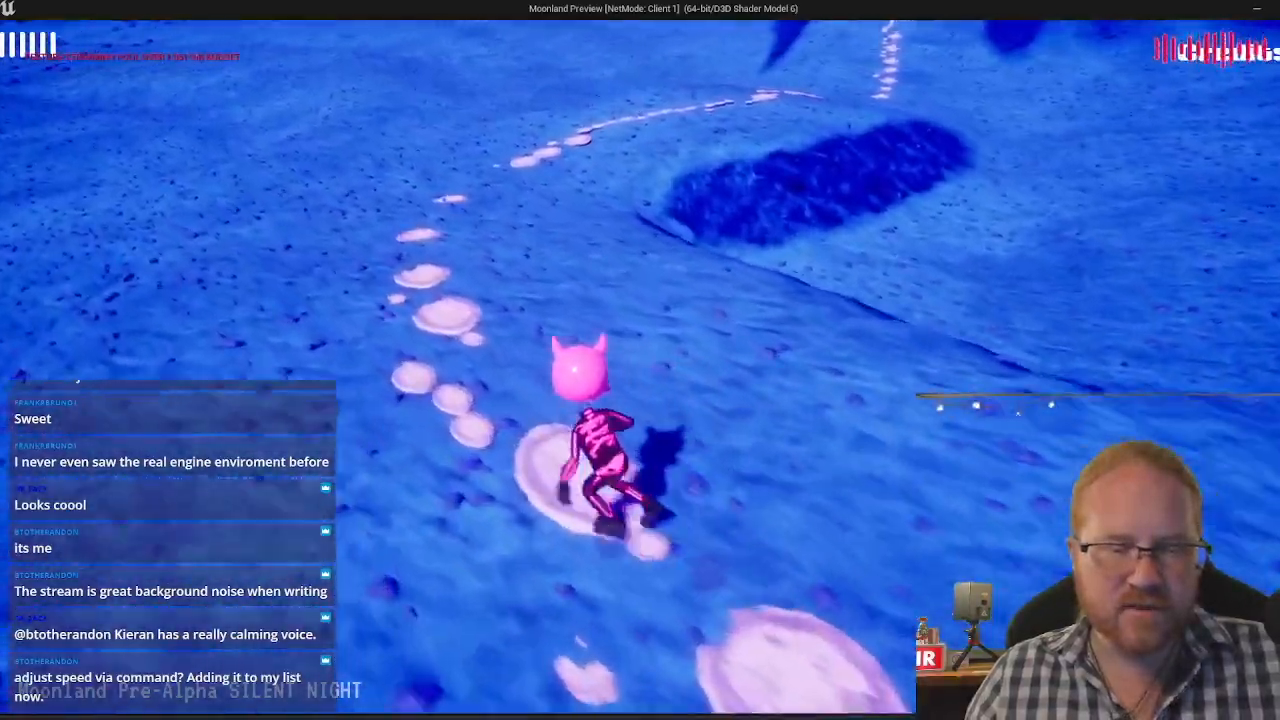
key(Escape)
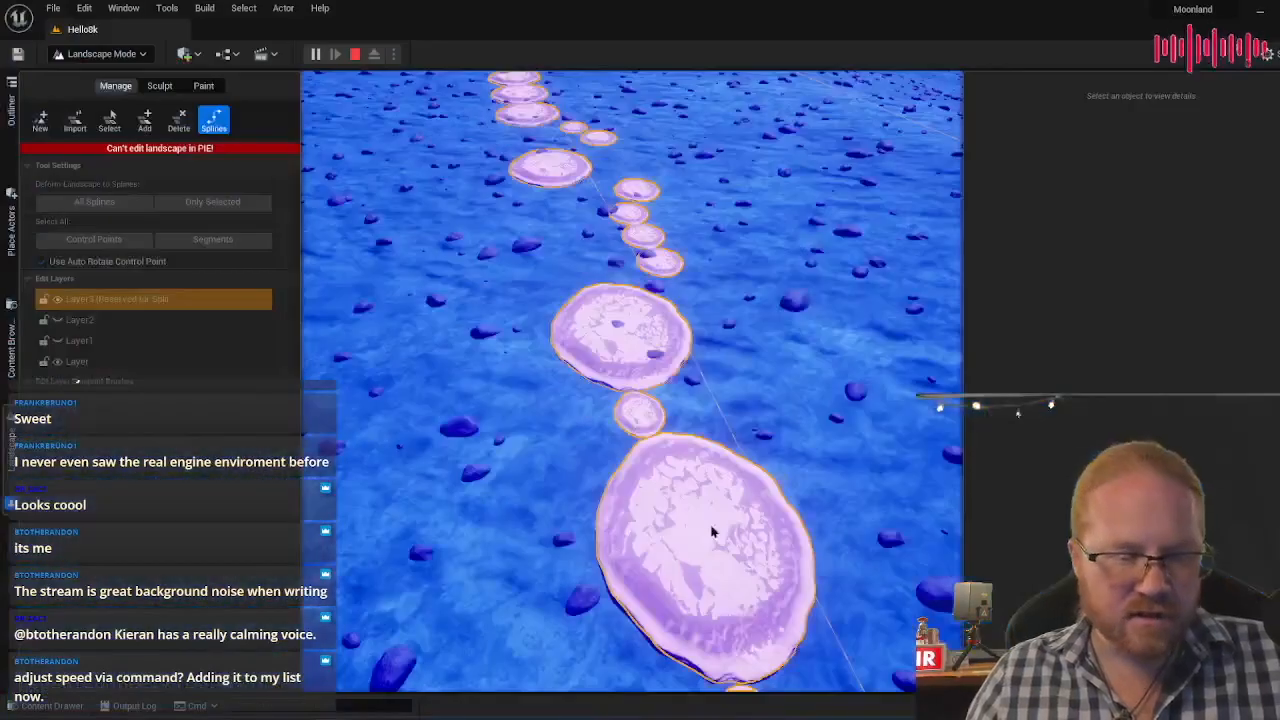
Step: Select all connected segments of the path spline and set the Z scale of the spline mesh at index 0 to 0.08
right_click(712, 397)
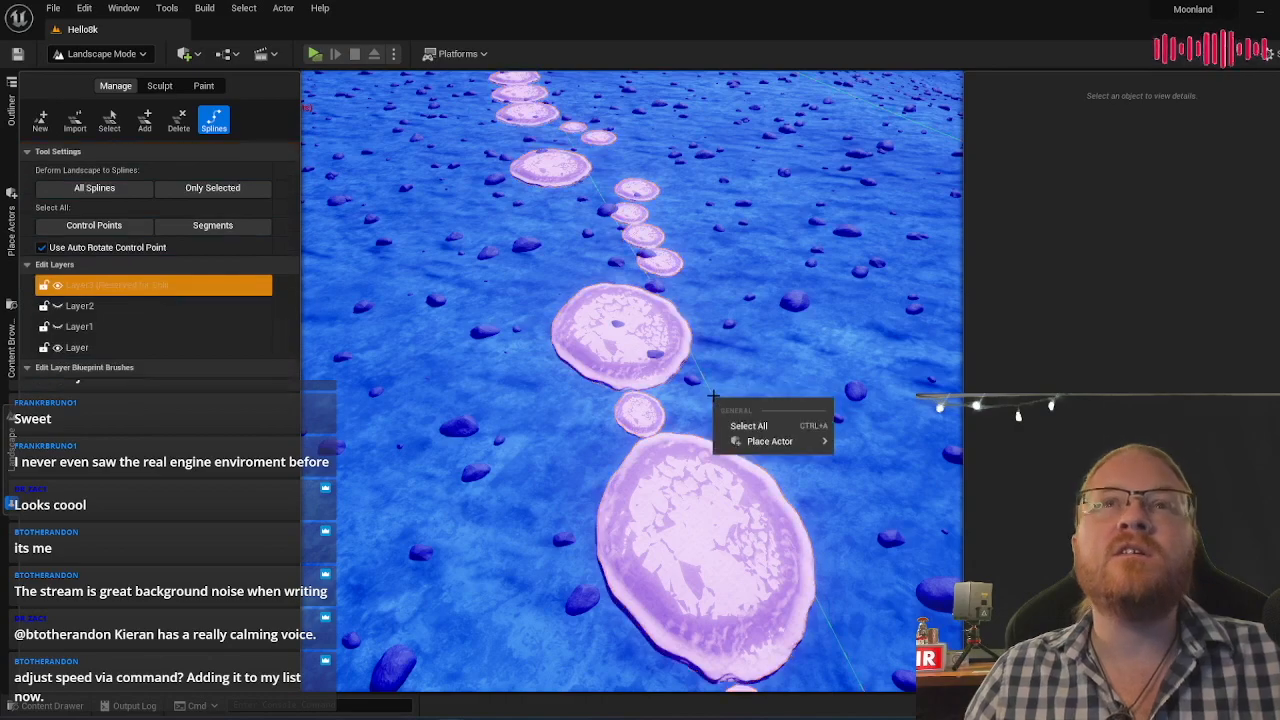
key(s)
right_drag(718, 394, 758, 296)
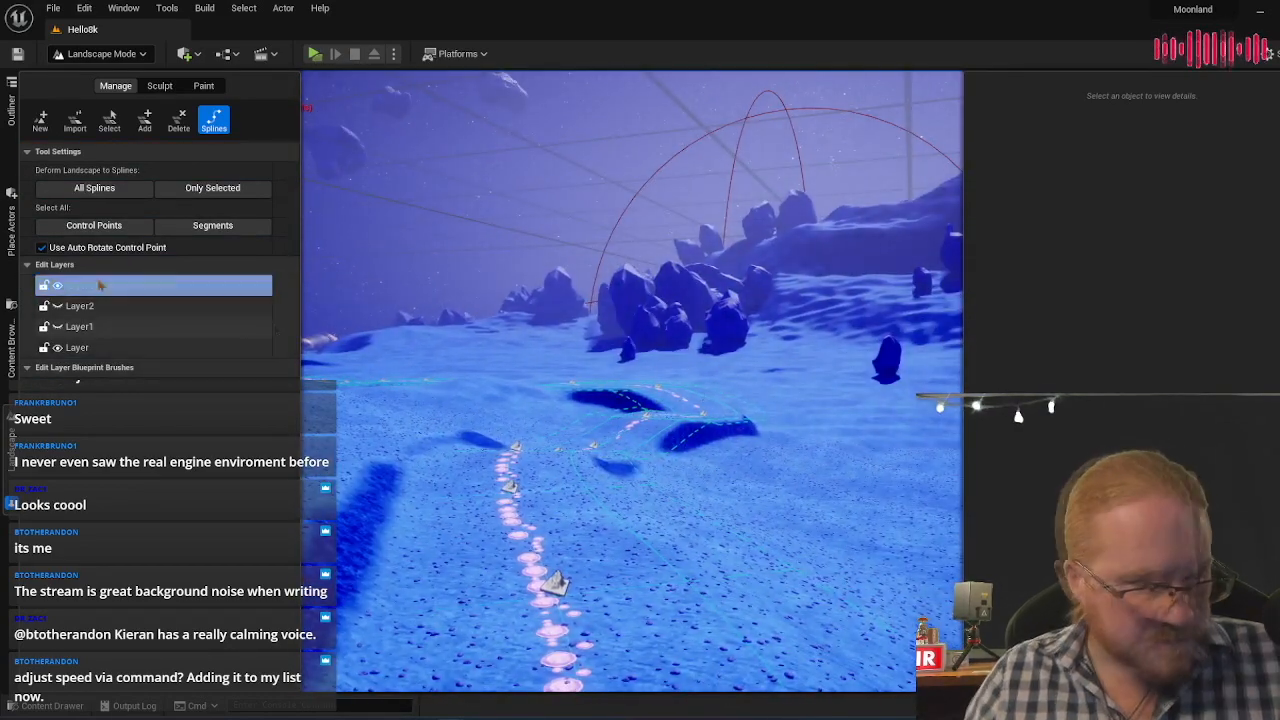
right_drag(560, 412, 552, 495)
click(566, 493)
click(1233, 181)
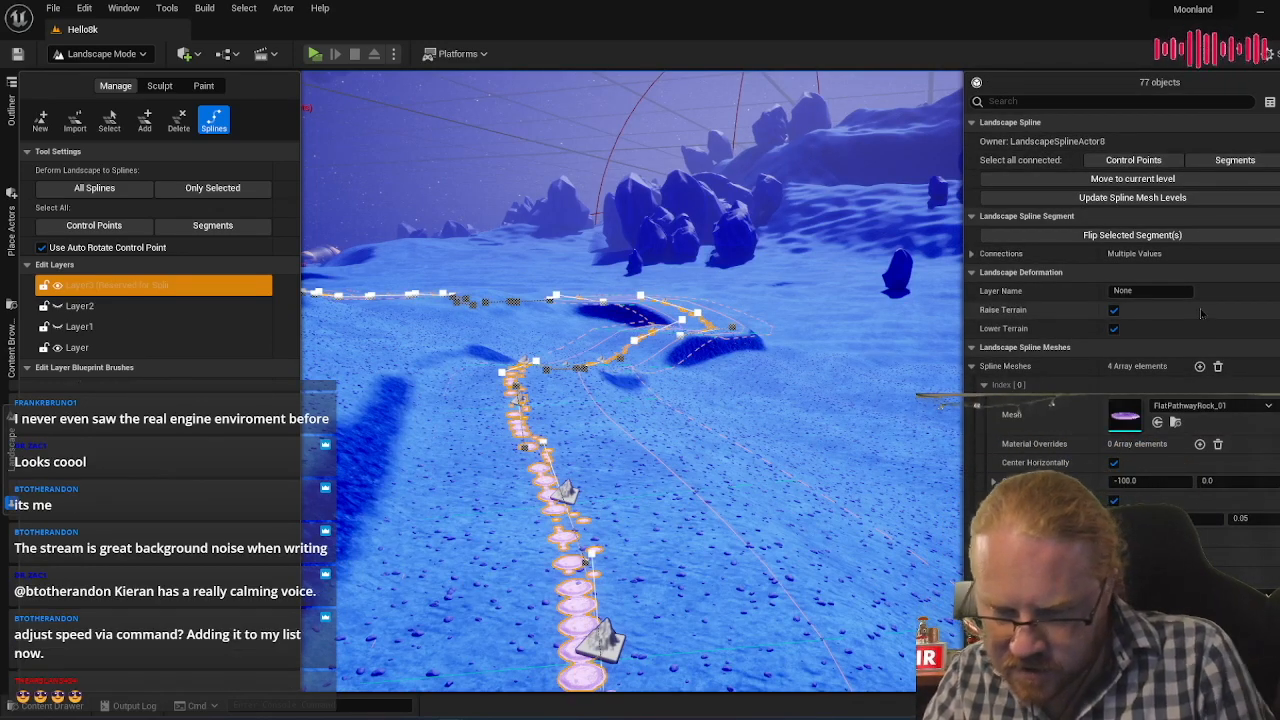
drag(1196, 522, 1256, 523)
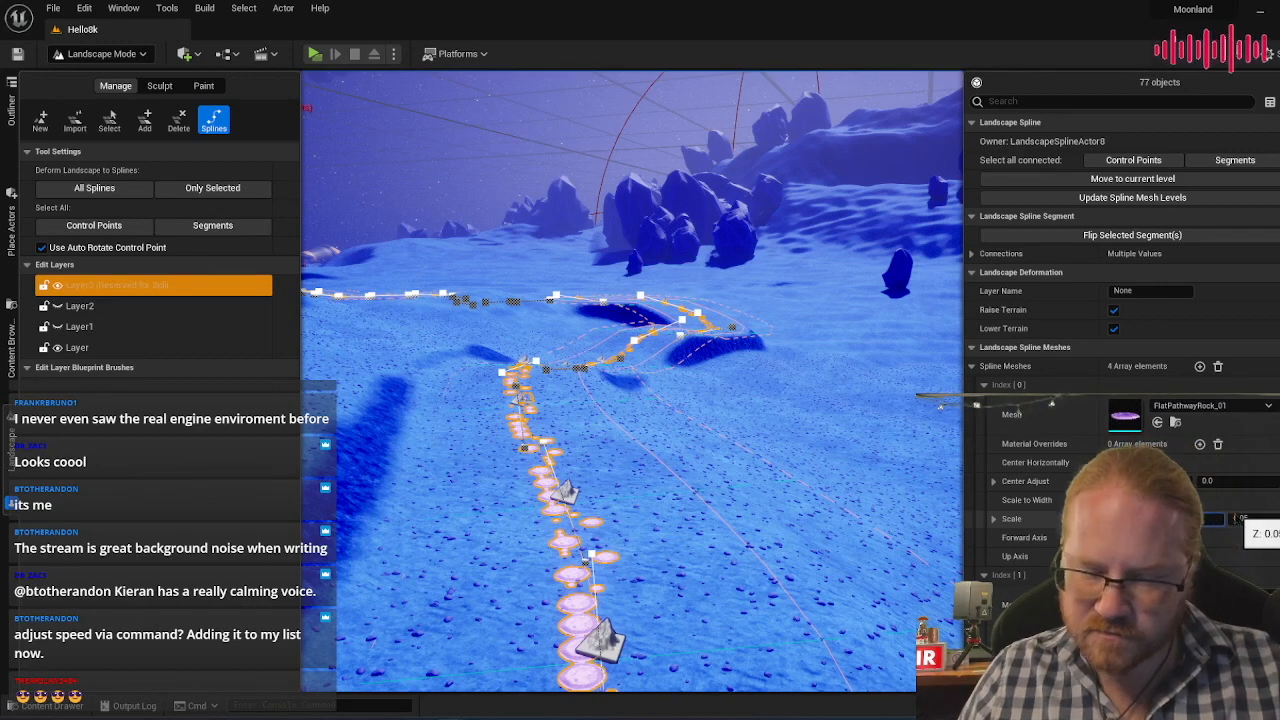
key(Return)
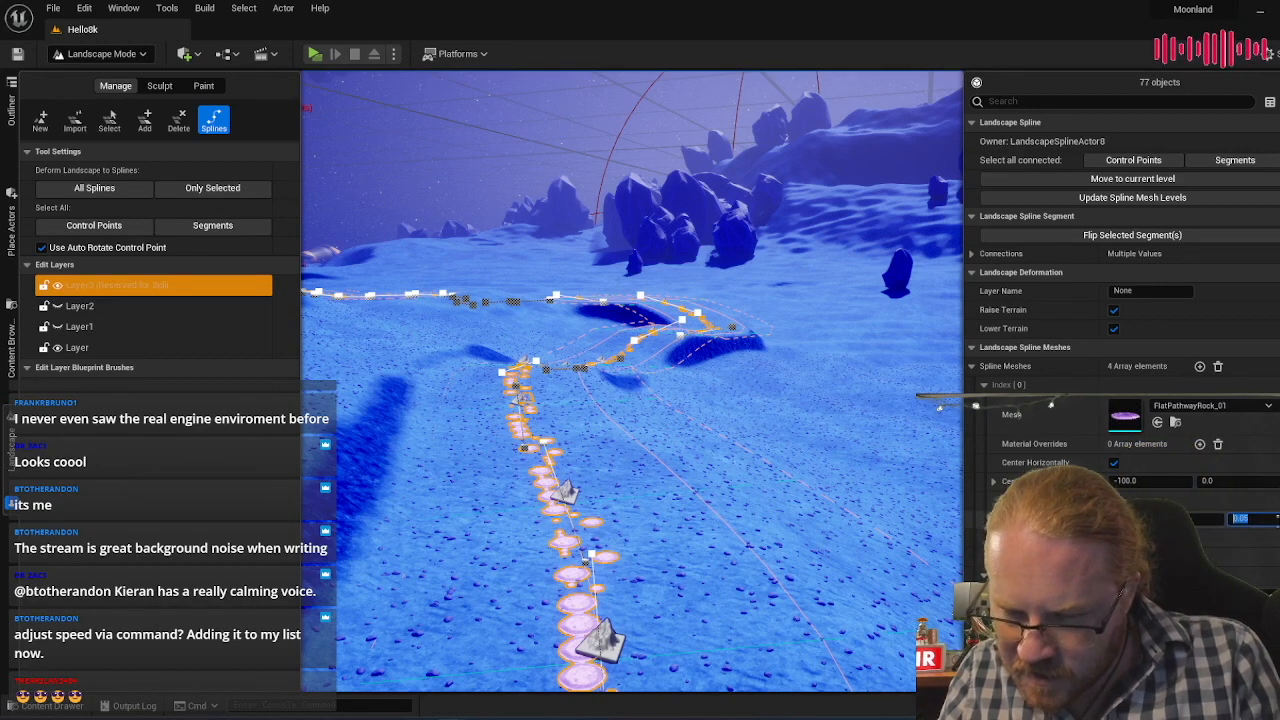
text(.08)
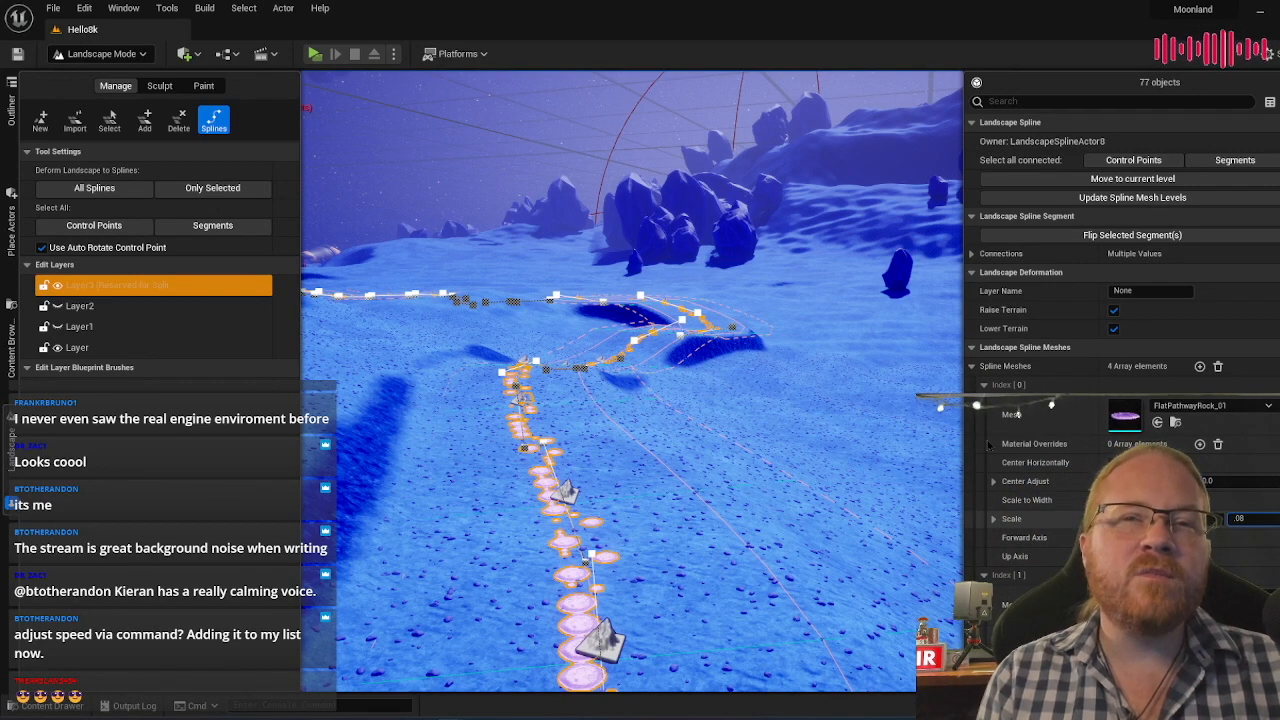
right_drag(632, 400, 265, 410)
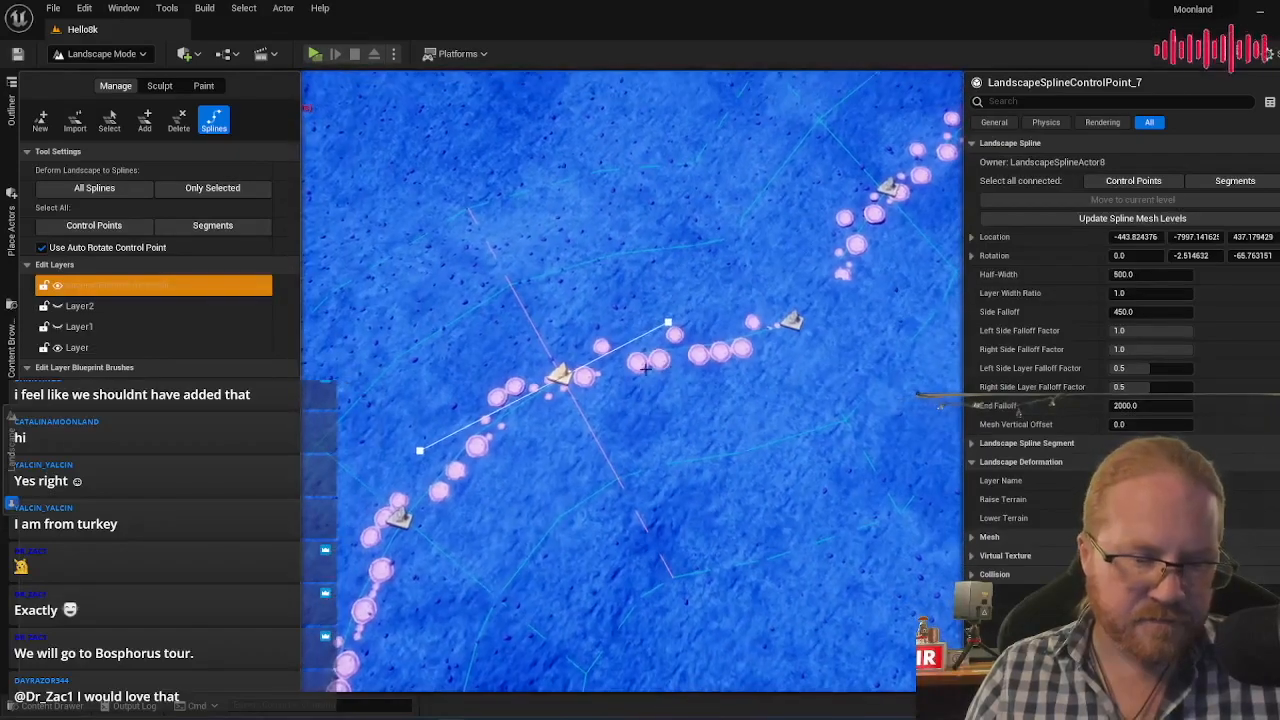
Step: Start a side branch of the stepping-stone path by adding a control point off the existing spline control point at the bend
click(400, 517)
right_drag(400, 517, 374, 516)
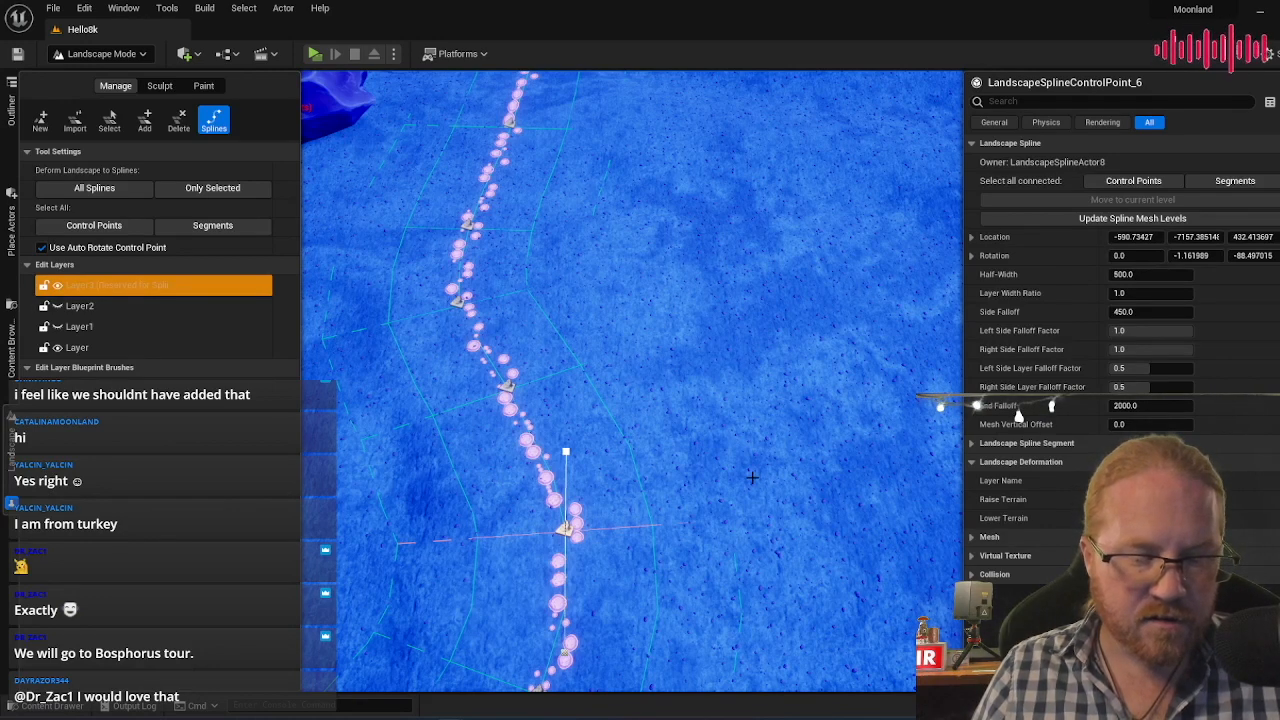
ctrl+click(752, 477)
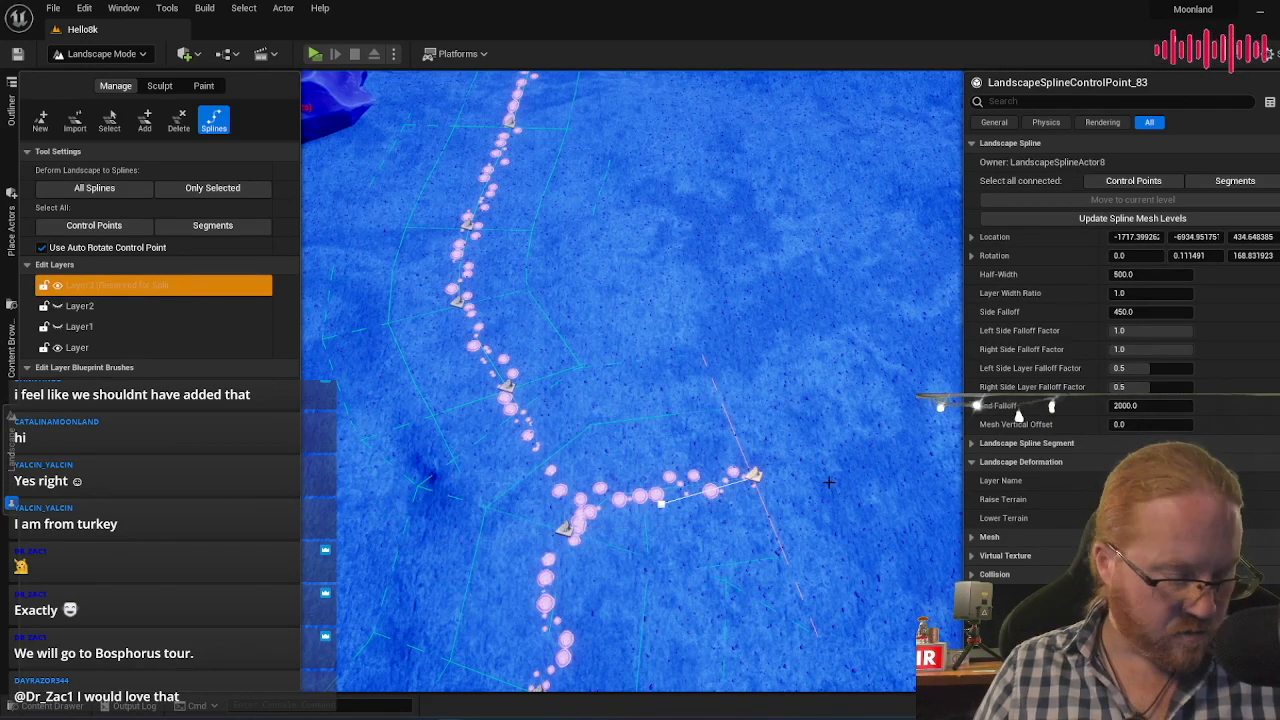
right_drag(809, 488, 879, 418)
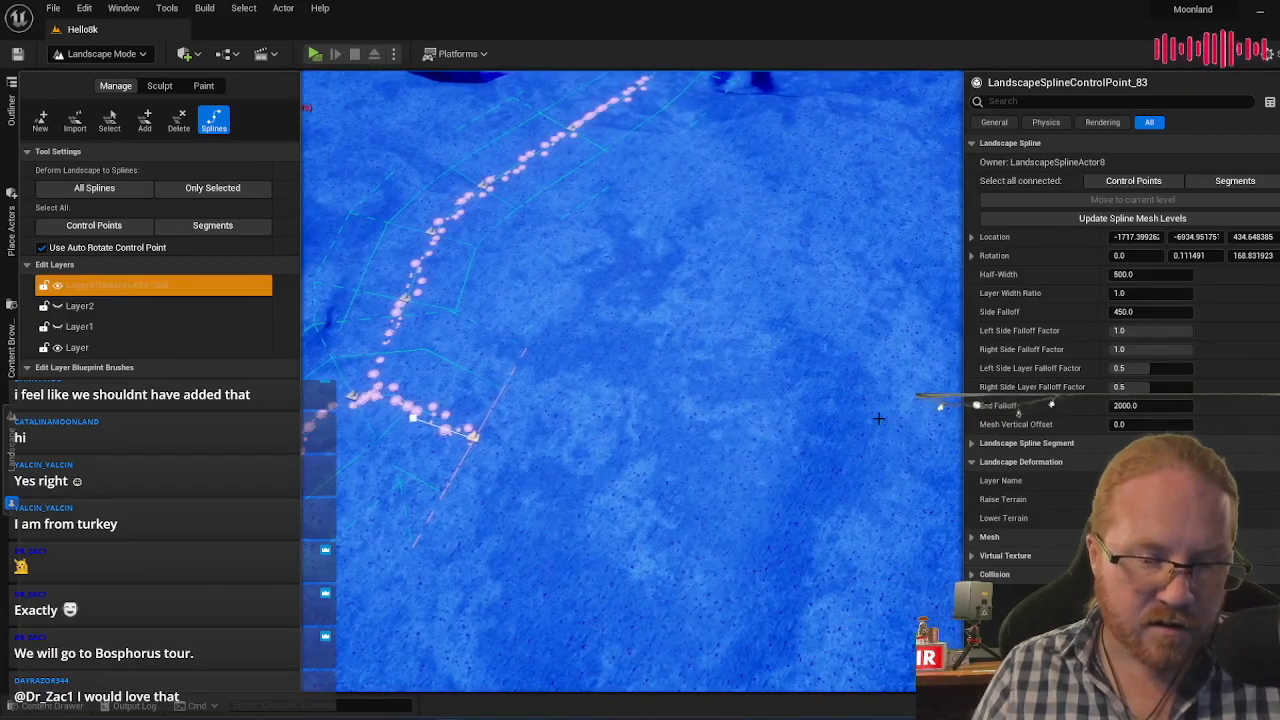
ctrl+click(879, 418)
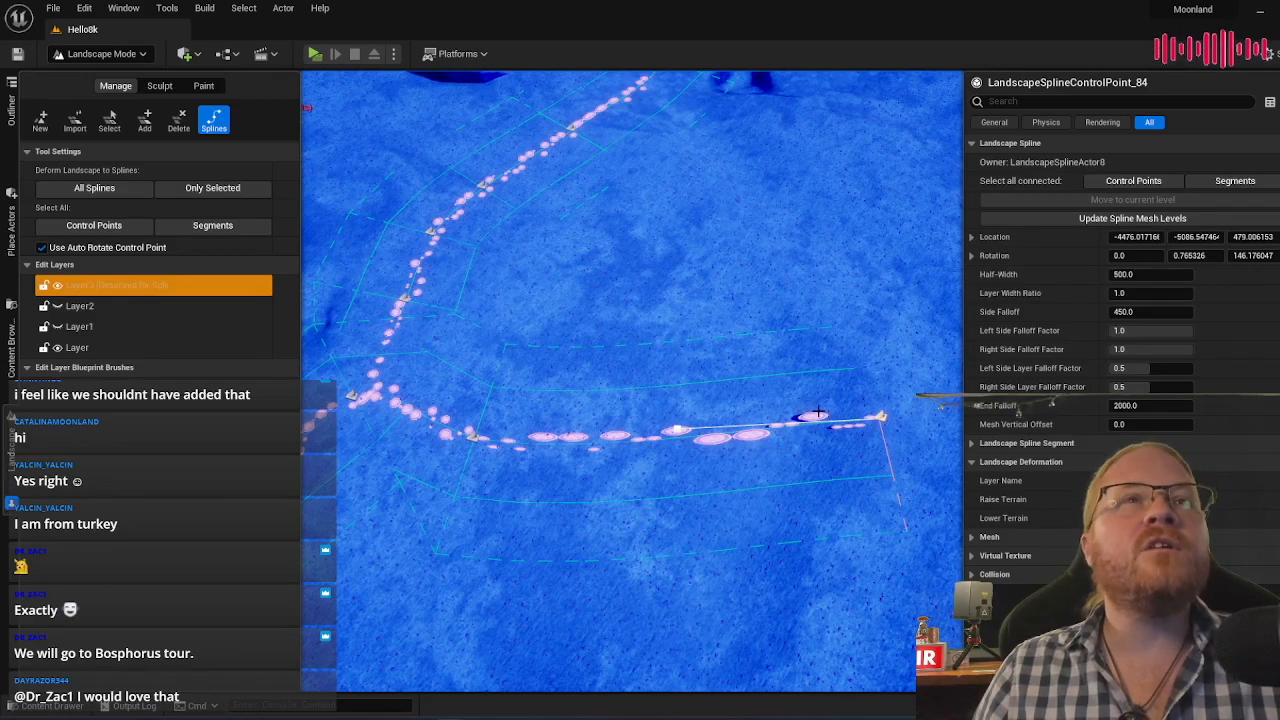
right_drag(813, 410, 780, 386)
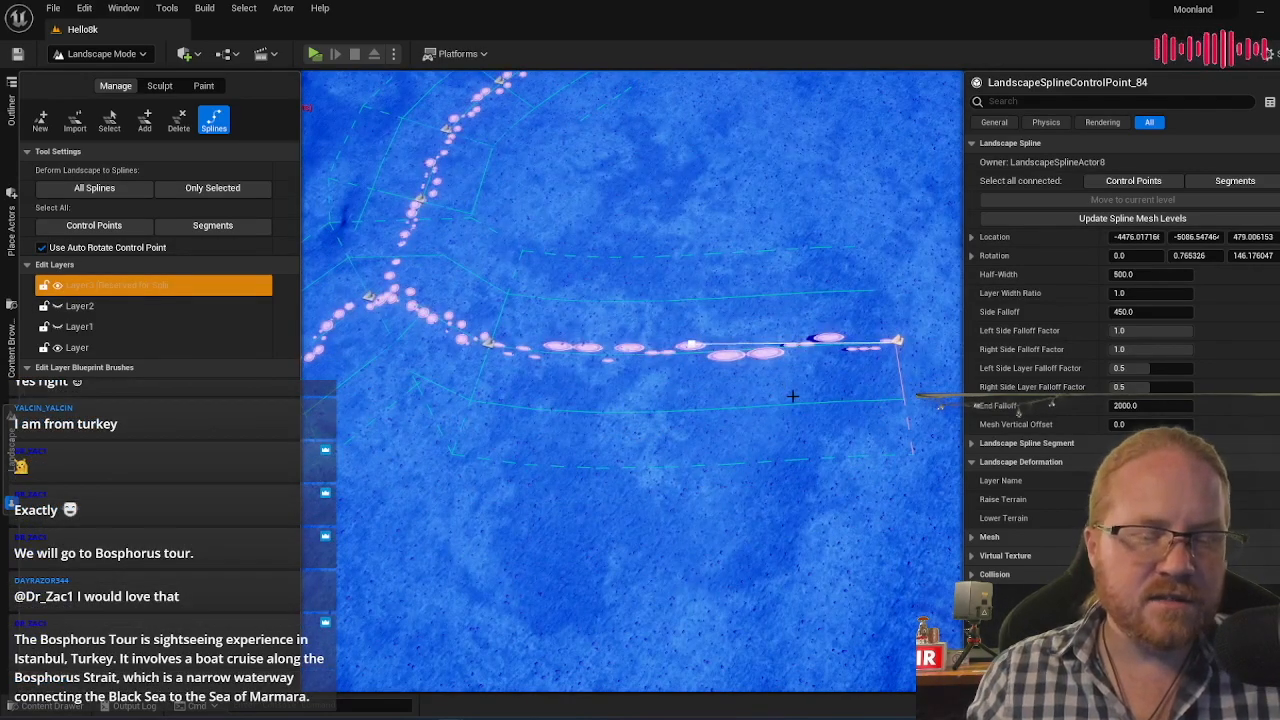
key(Delete)
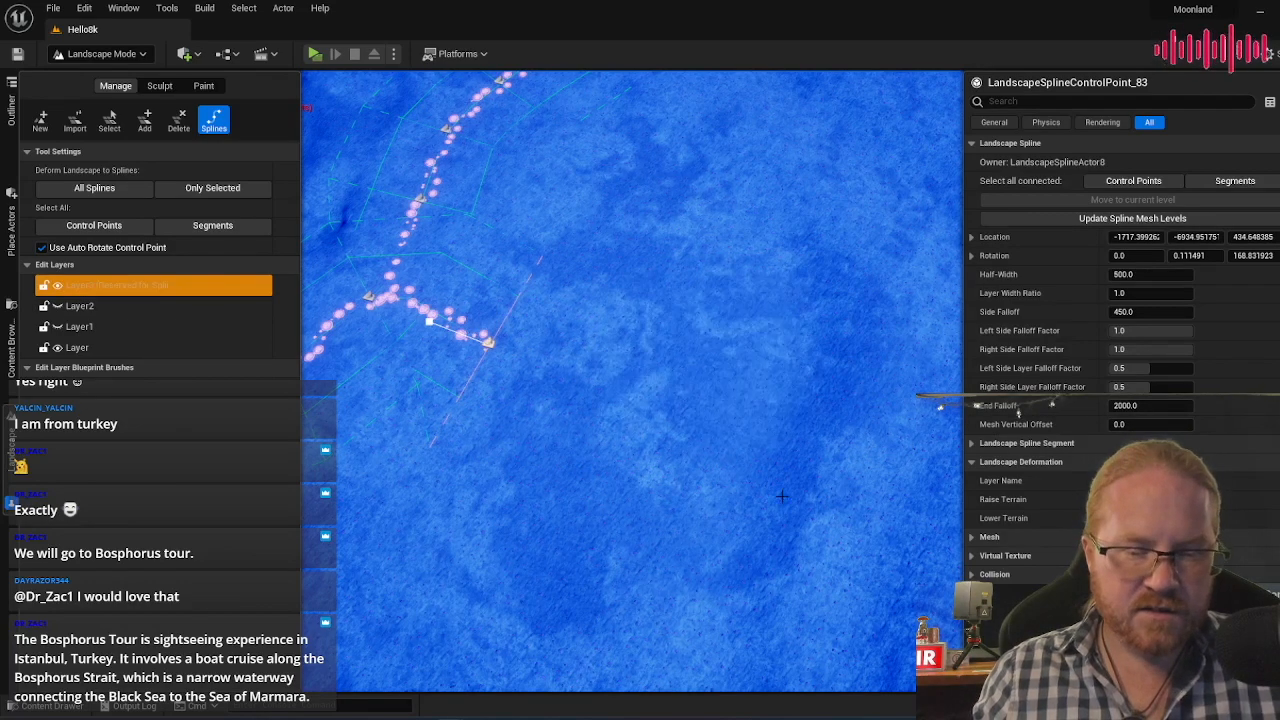
Step: Extend the branch from its end point across the open ground with three closely spaced spline control points
ctrl+click(560, 354)
right_drag(560, 354, 529, 314)
key(w)
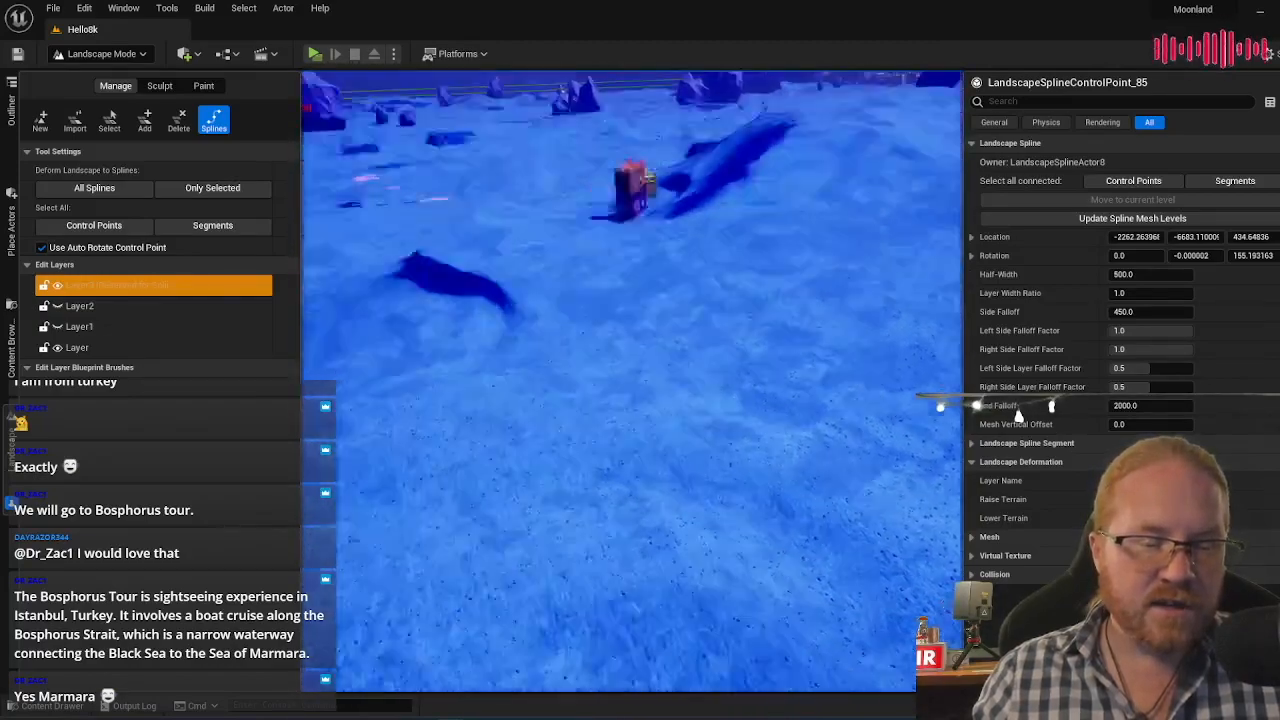
ctrl+click(697, 459)
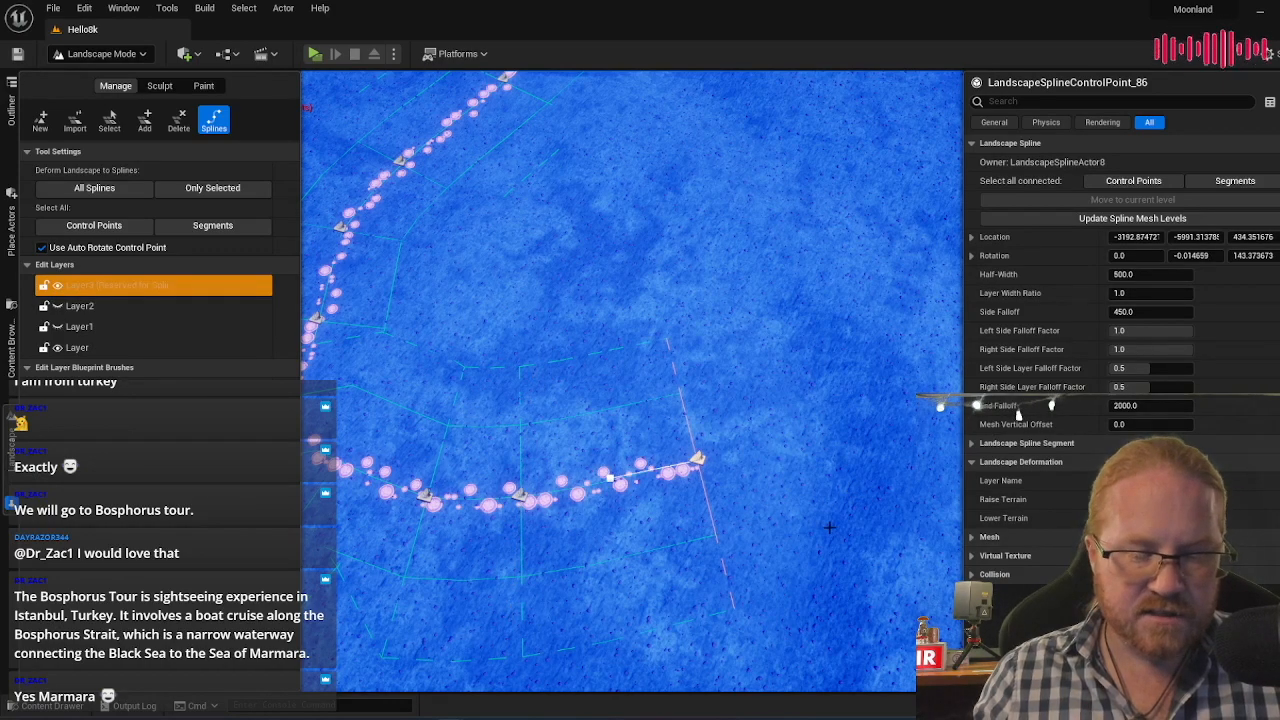
ctrl+click(832, 529)
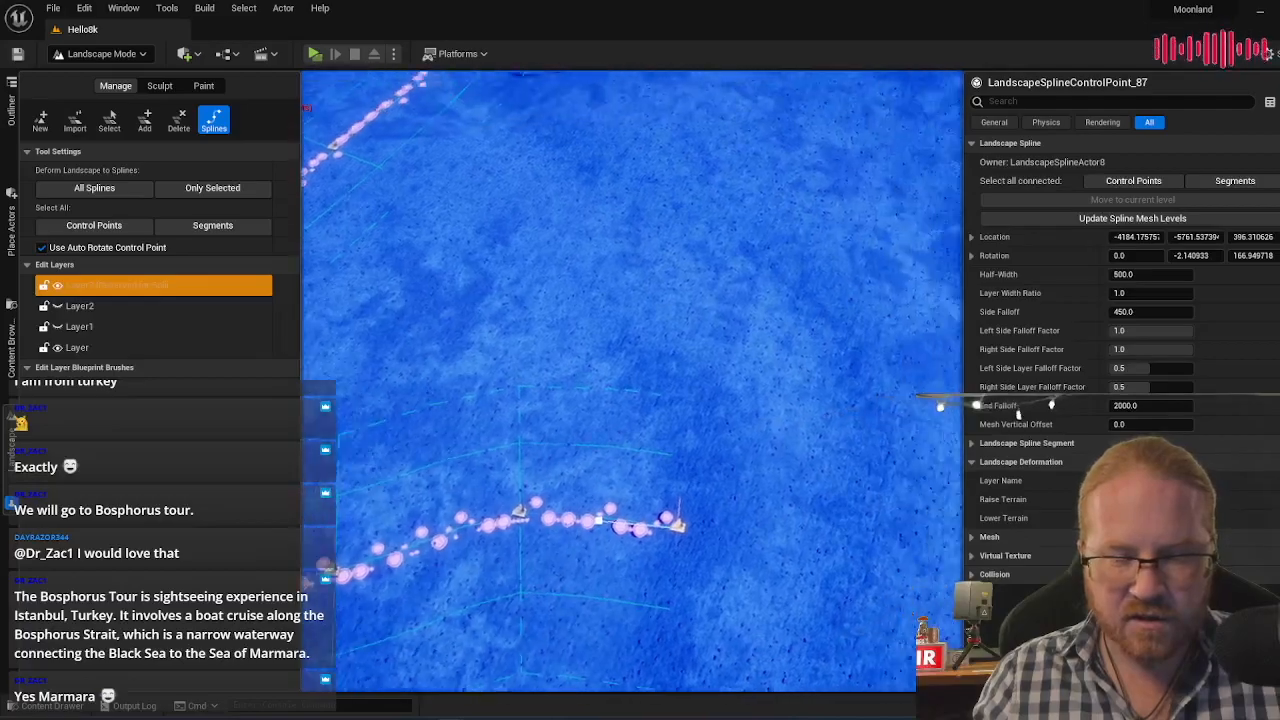
Step: Add two more control points at the end of the branch, curving the stepping-stone path away from its previous direction
key(w)
right_drag(632, 400, 365, 355)
right_drag(670, 370, 736, 495)
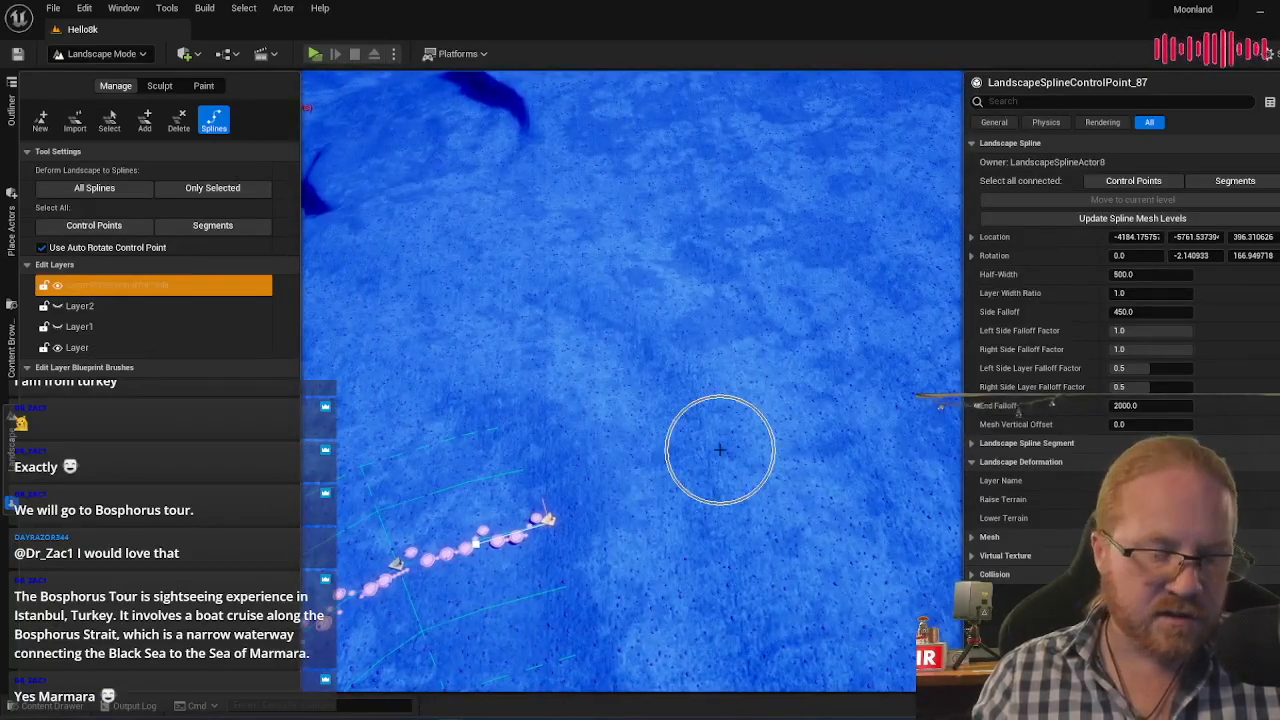
ctrl+click(752, 436)
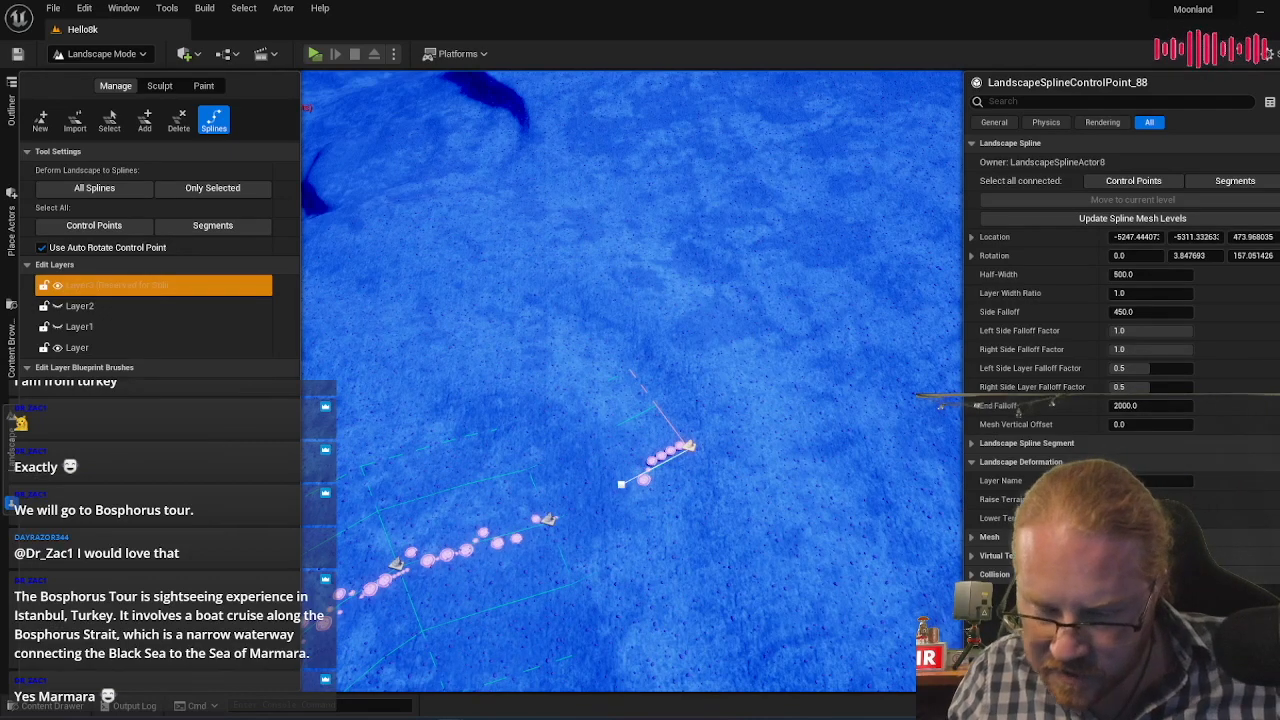
ctrl+click(757, 337)
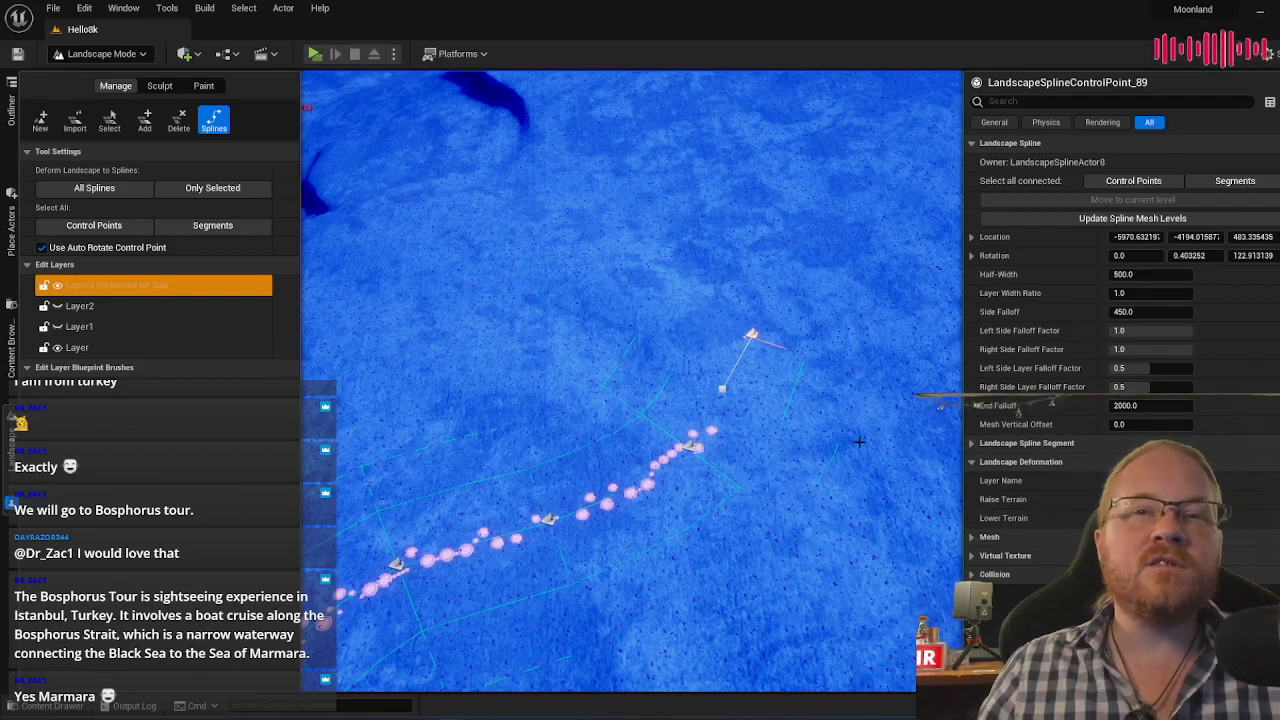
Step: Continue the branch over the uphill terrain with four further control points in a gently winding line
right_drag(842, 452, 693, 475)
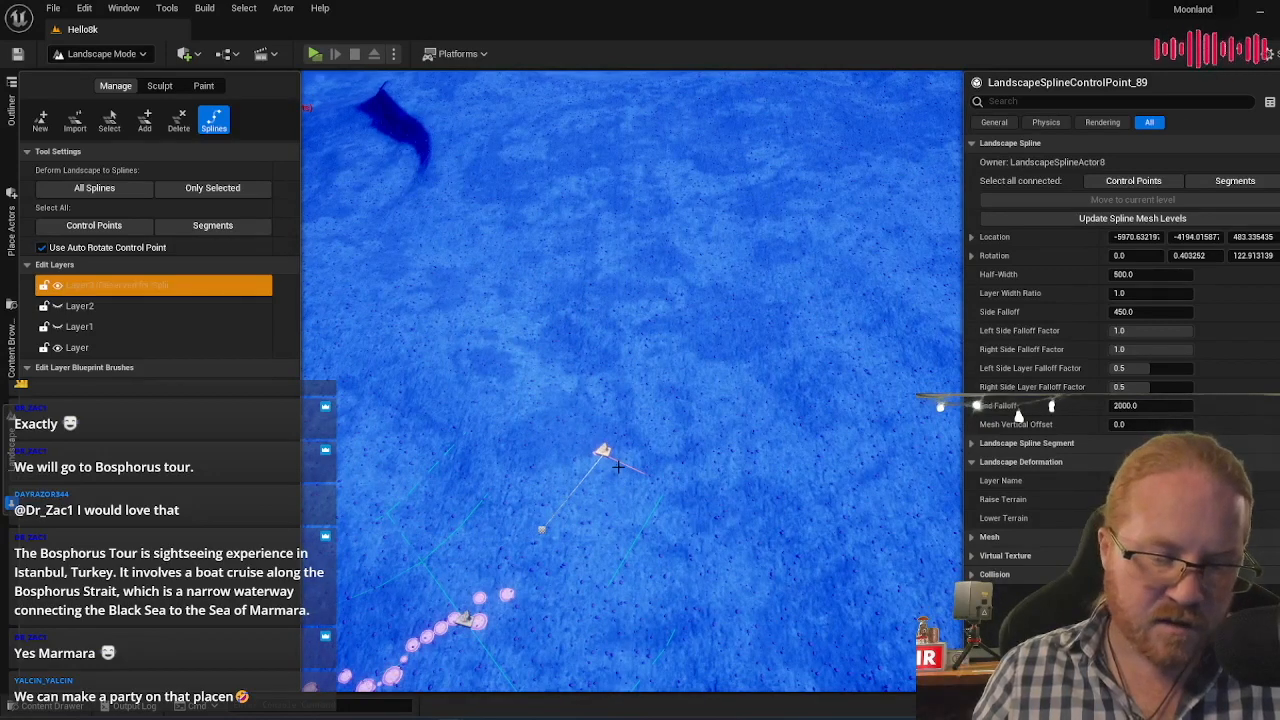
ctrl+click(650, 305)
mouse_move(700, 358)
right_down()
mouse_move(700, 240)
mouse_move(700, 372)
mouse_move(700, 358)
right_up()
key(w)
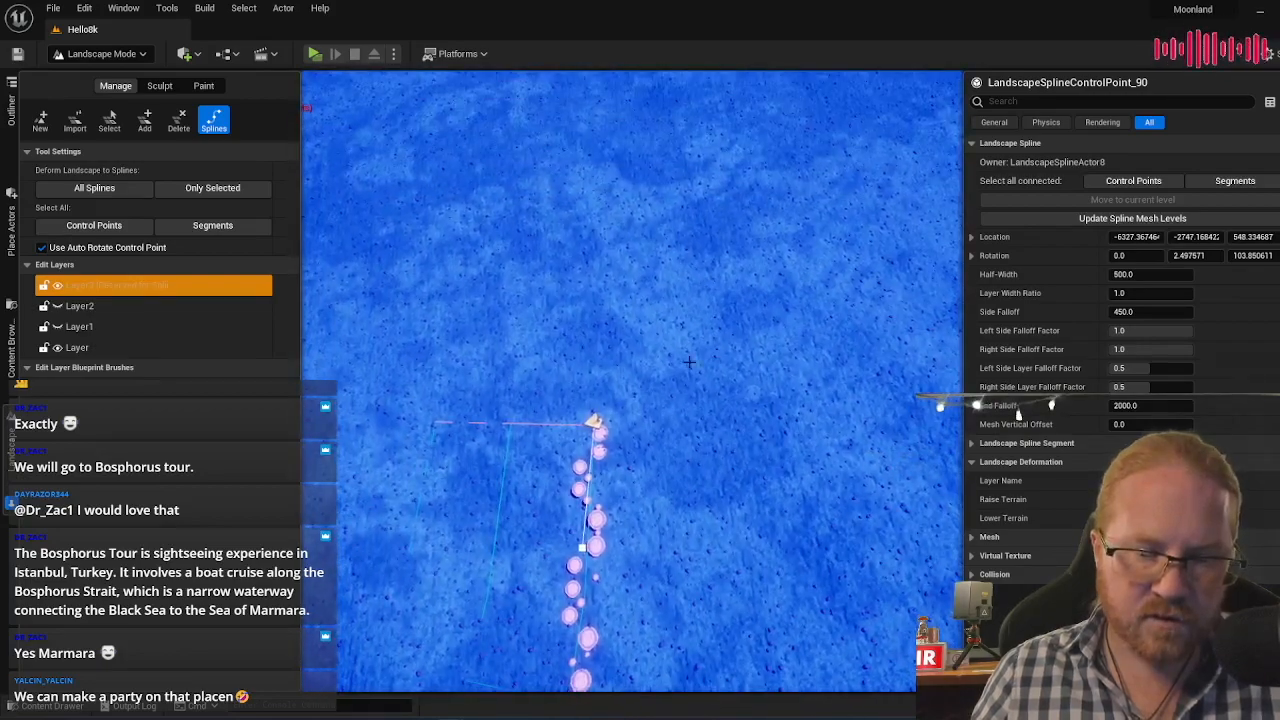
ctrl+click(529, 279)
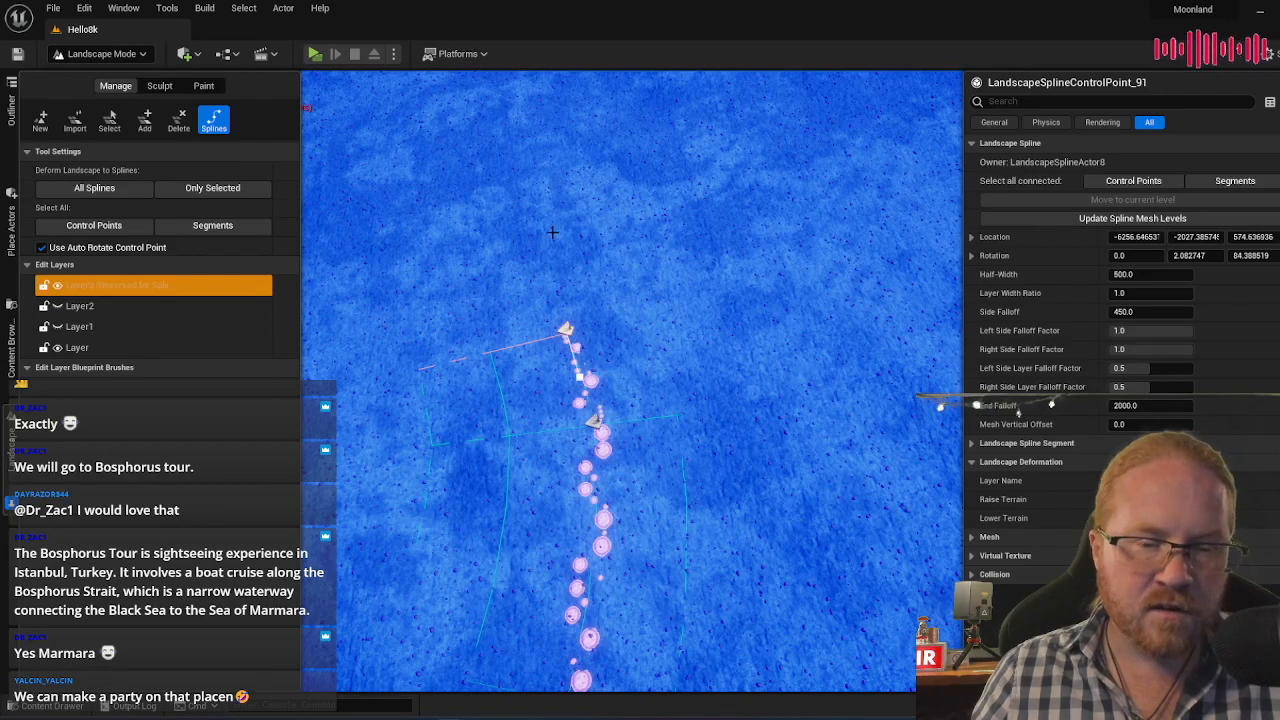
ctrl+click(529, 230)
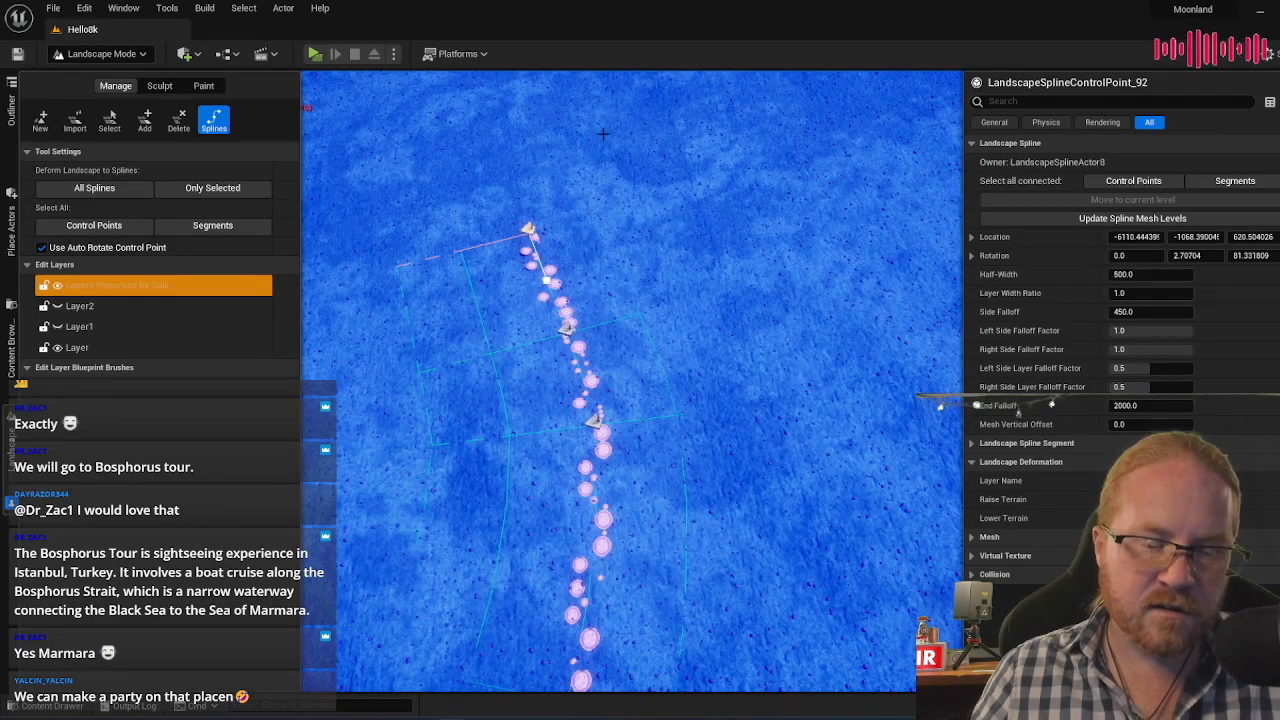
ctrl+click(599, 131)
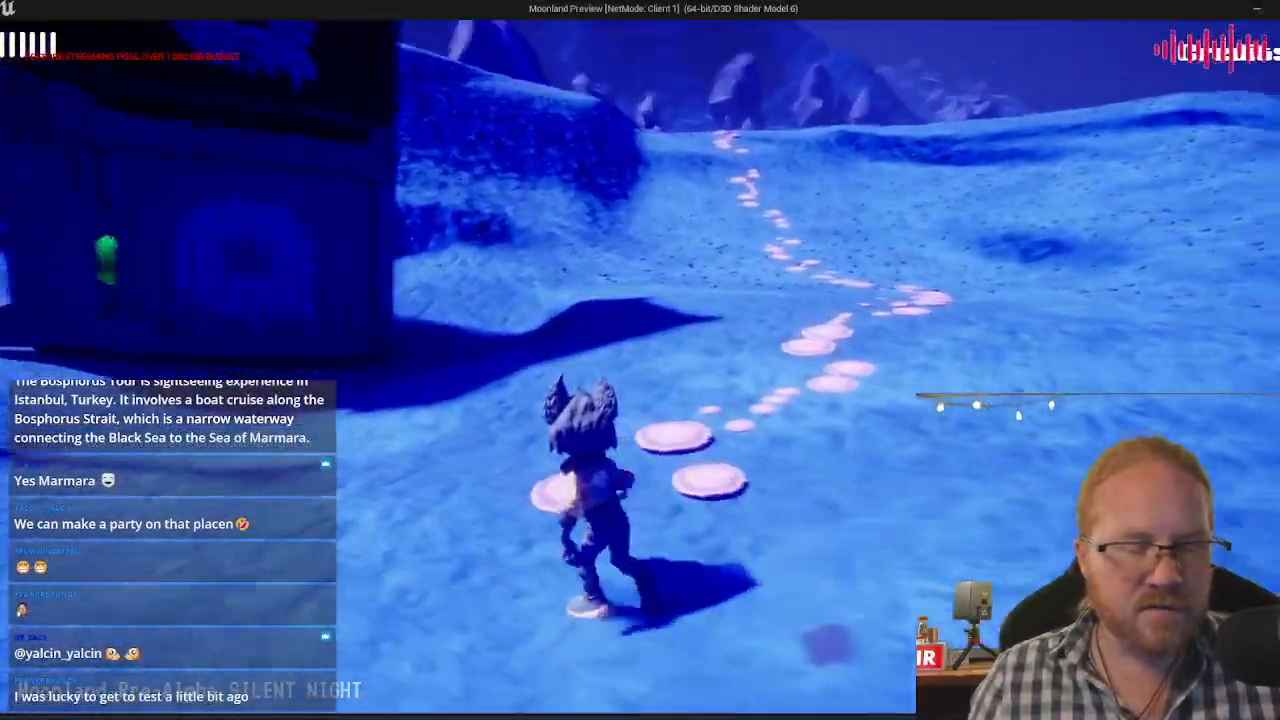
Step: Run the character along the stepping-stone path in the play preview, over the rise and towards the statue, to check its course
key(w)
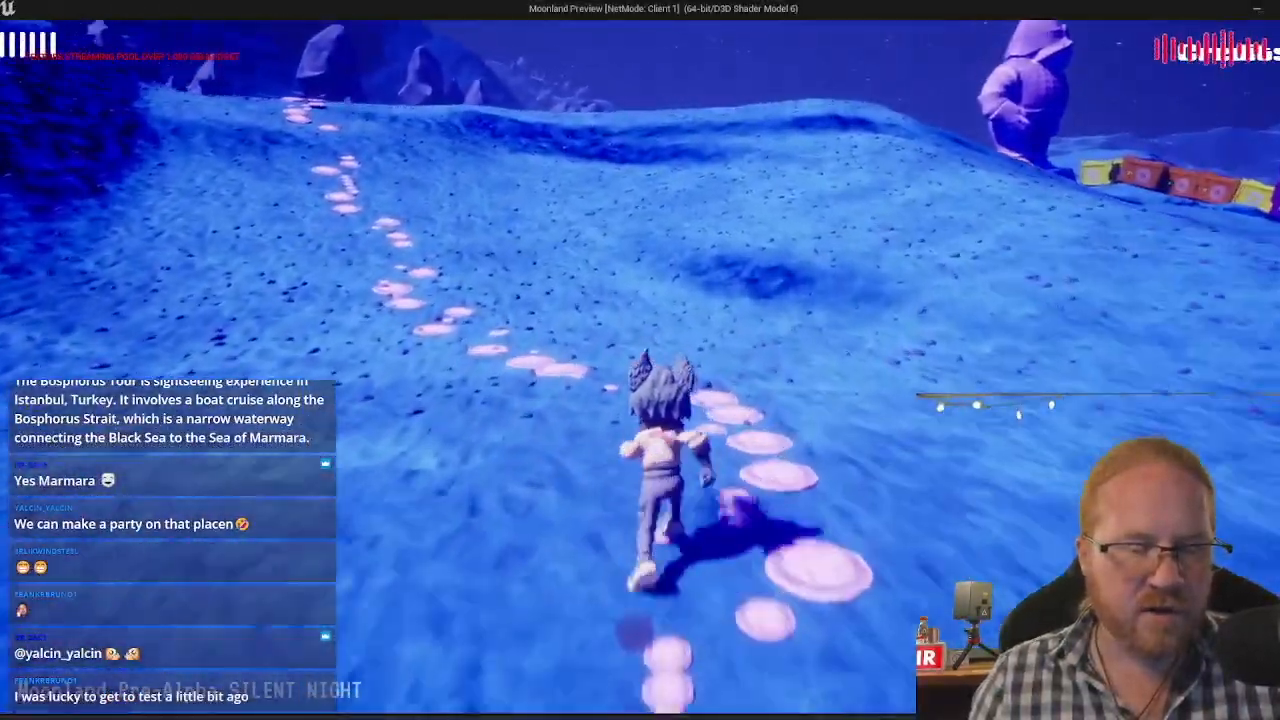
key(w)
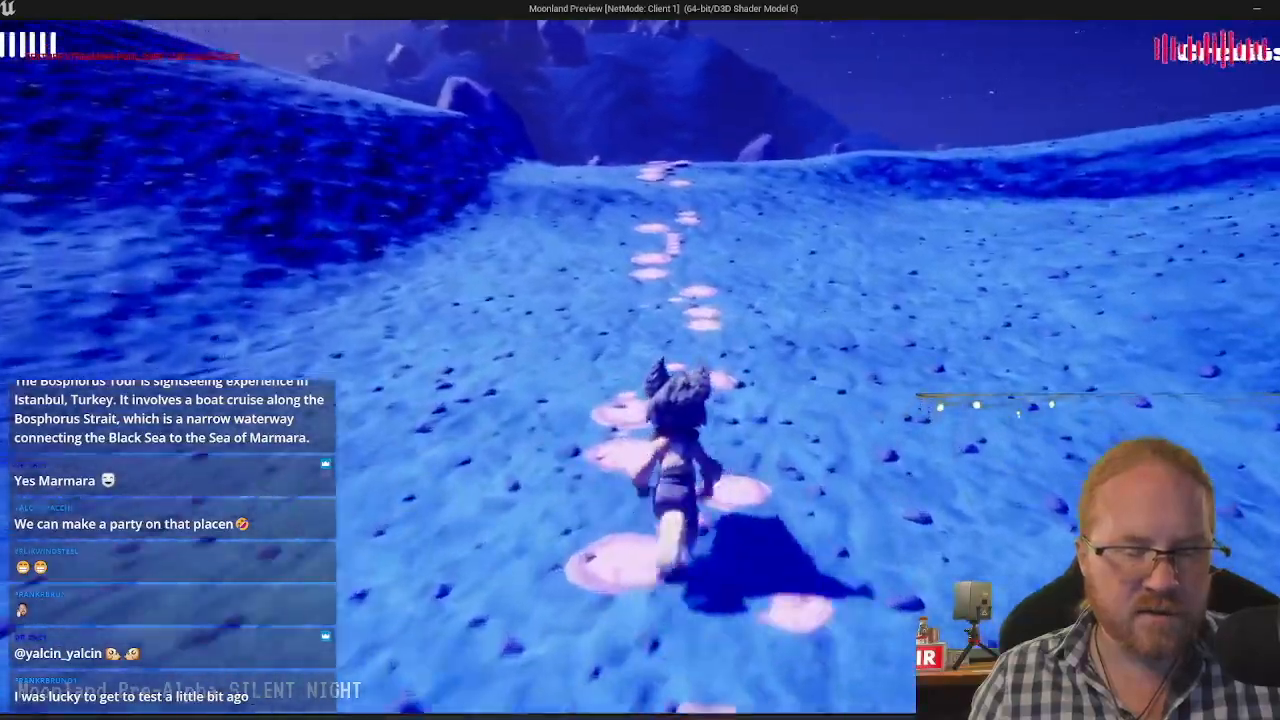
key(w)
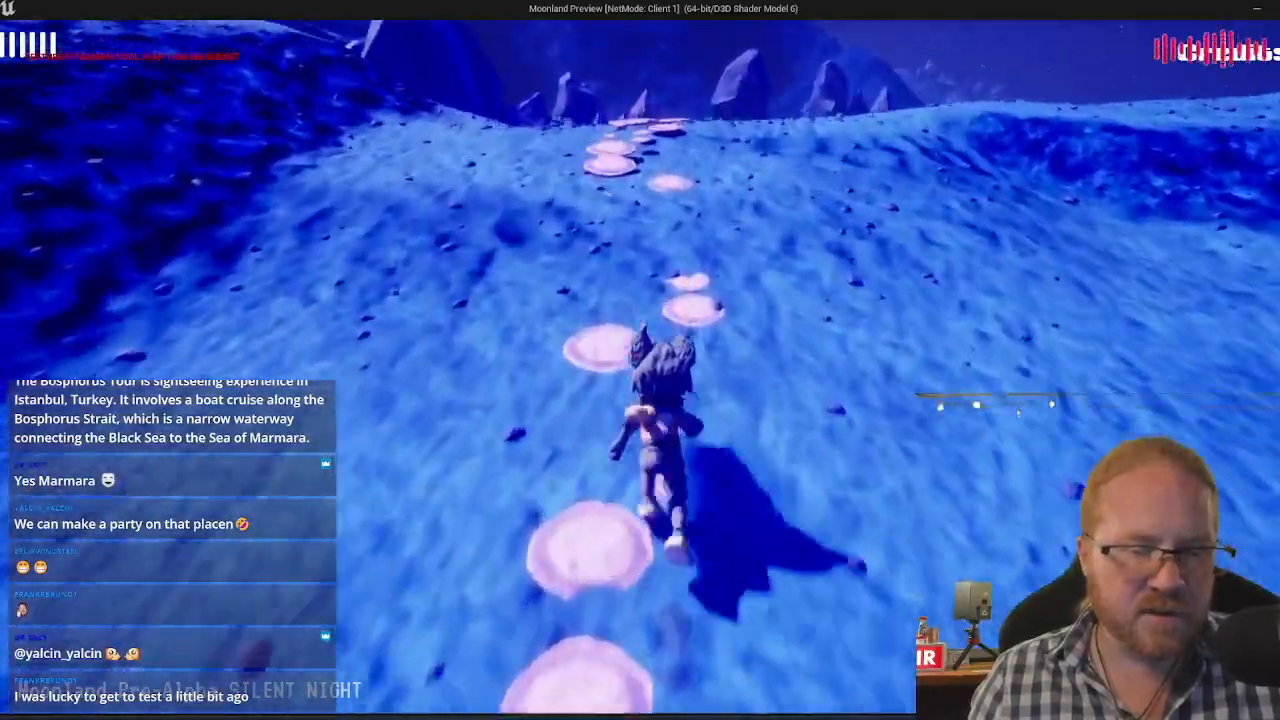
key(w)
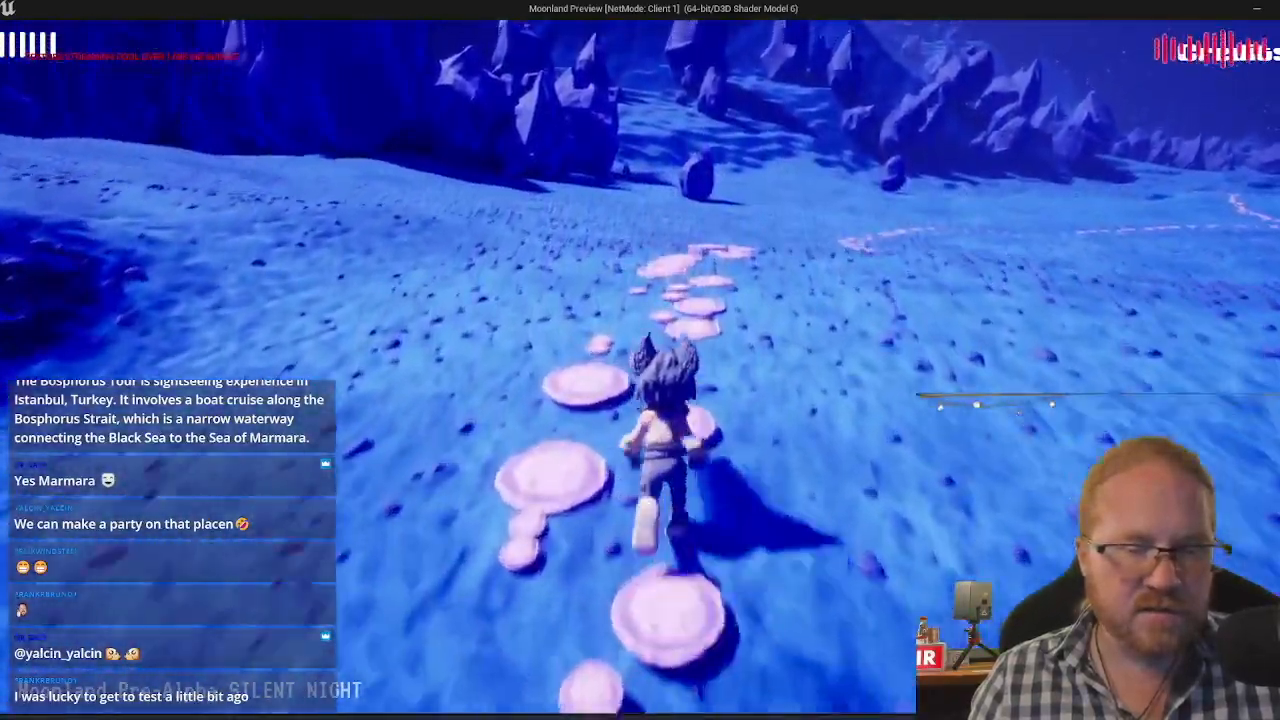
key(w)
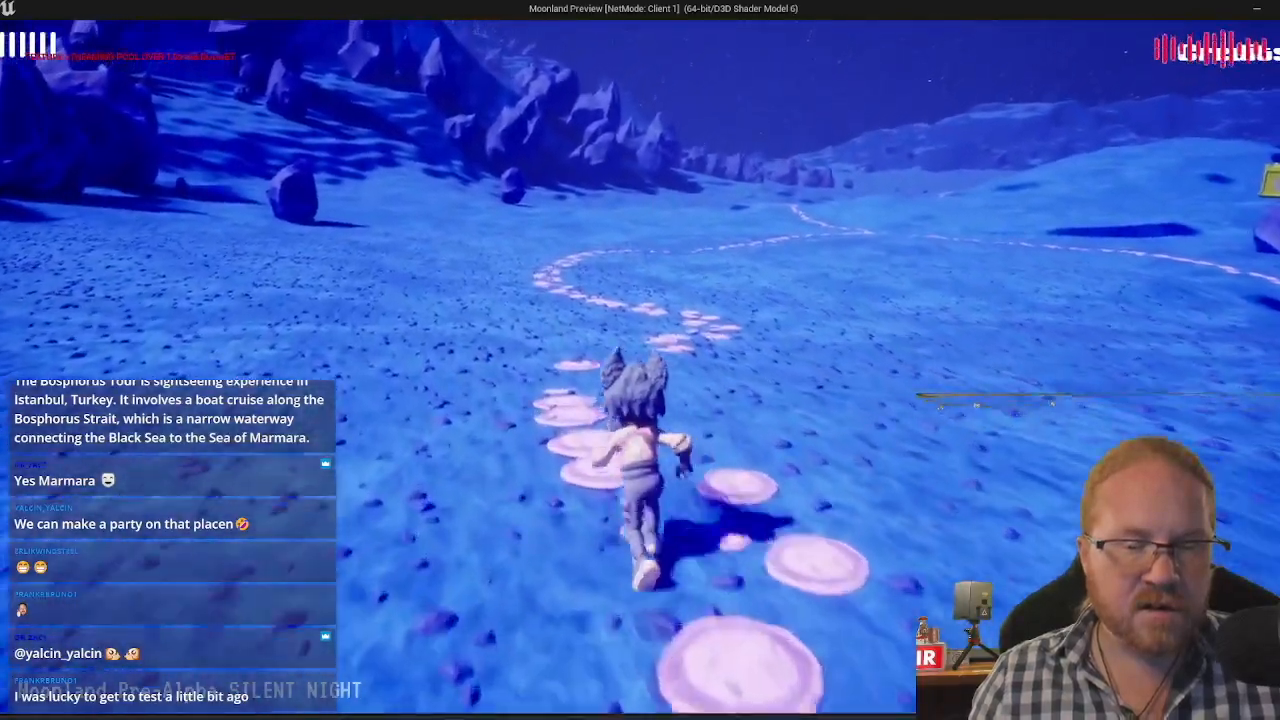
key(w)
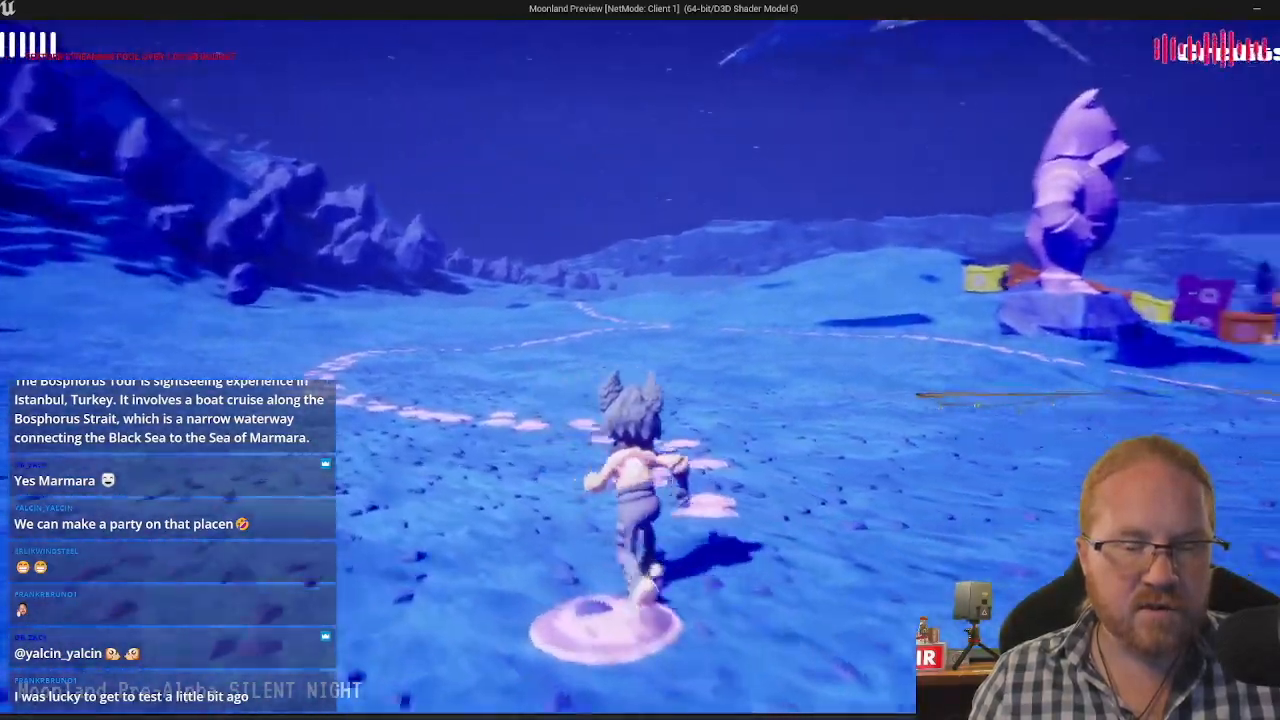